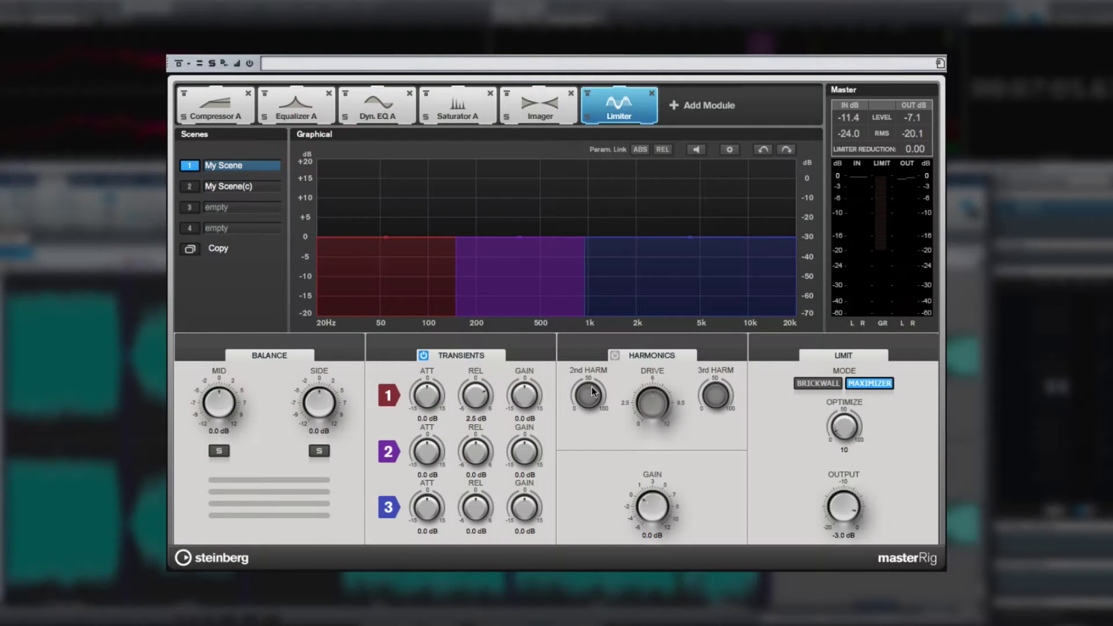
- Turn on the Limiter's Harmonics saturation and raise its Drive amount
click(614, 355)
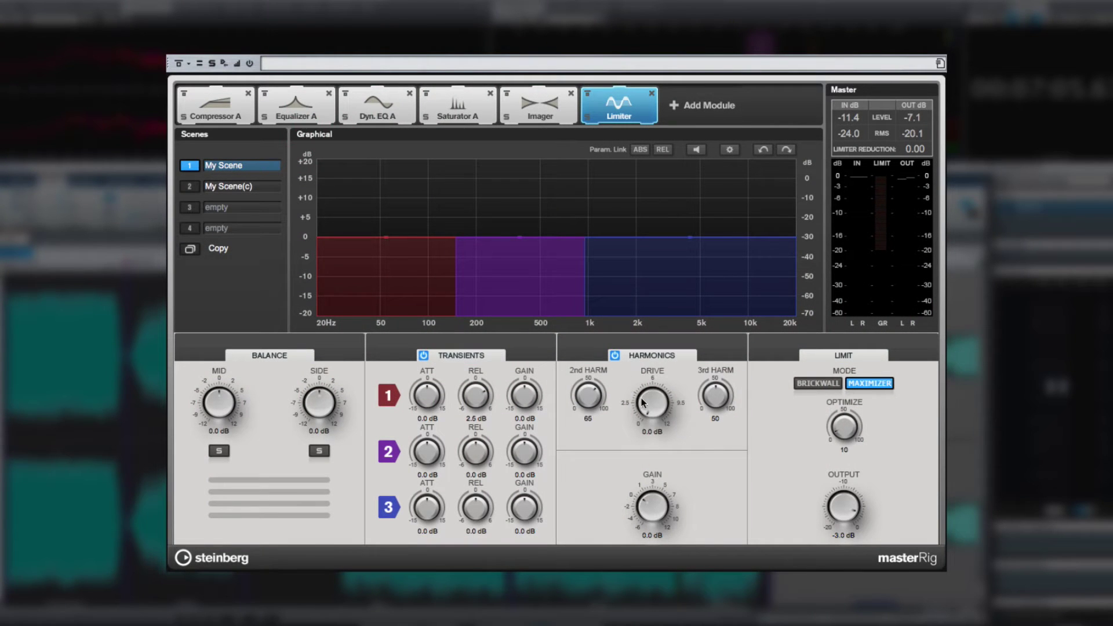
drag(642, 402, 643, 377)
drag(522, 237, 523, 220)
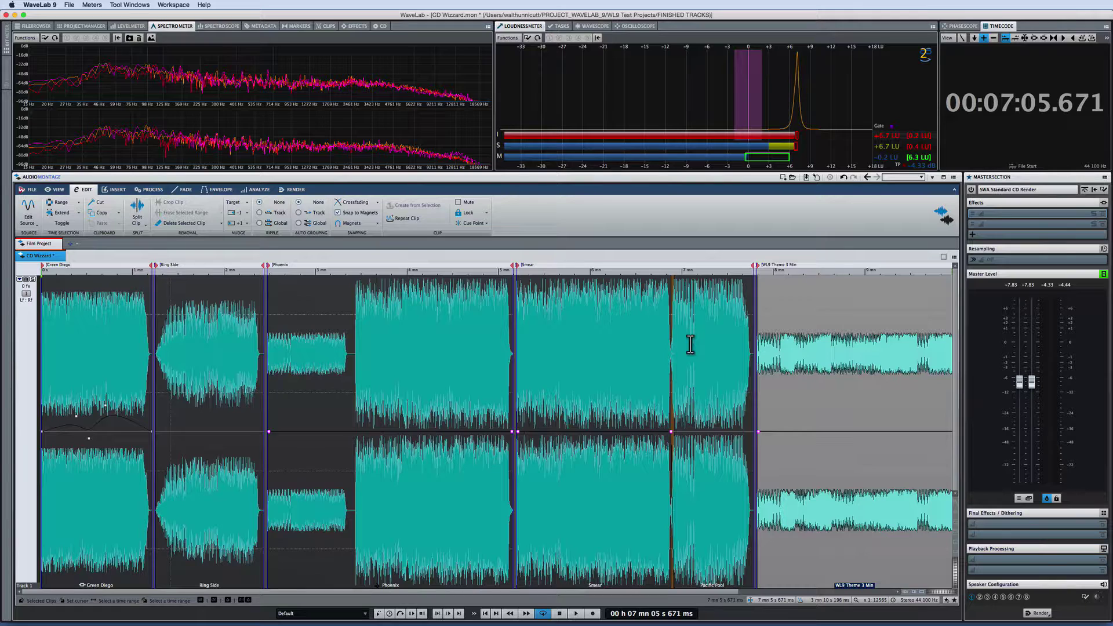
- Insert Steinberg > Mastering > MasterRig into the Master Section's first effect slot
click(994, 213)
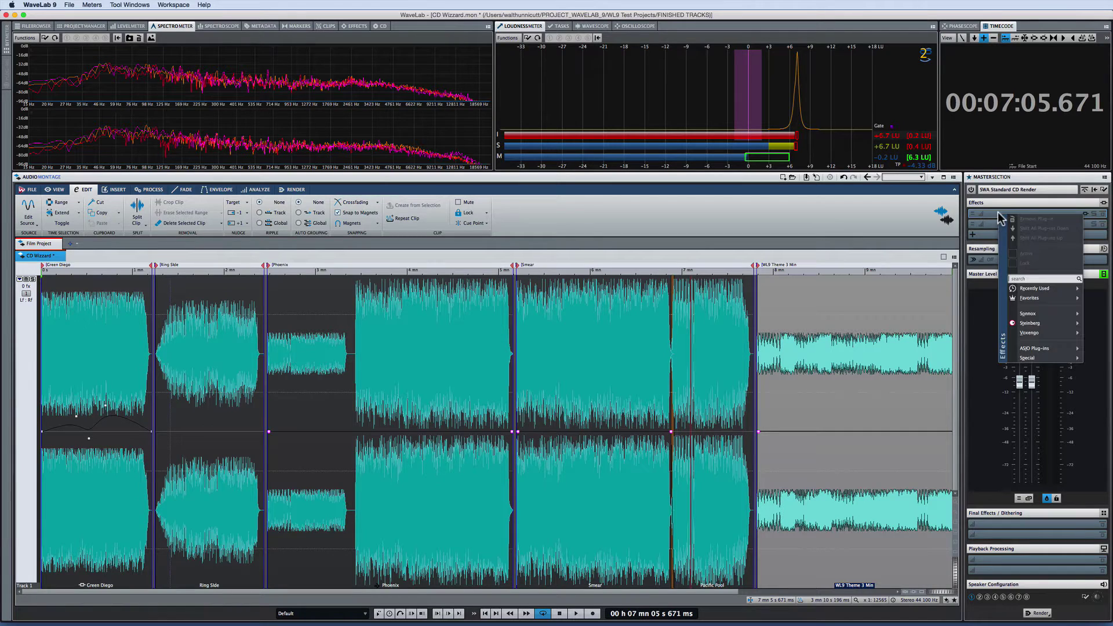
mouse_move(1029, 323)
mouse_move(986, 371)
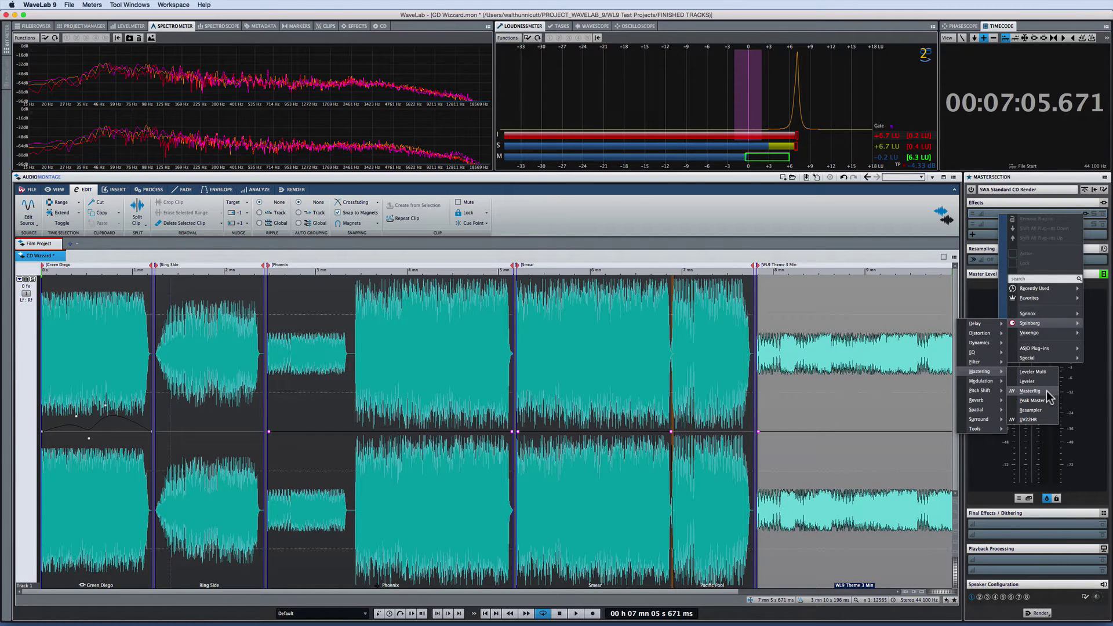
click(1047, 392)
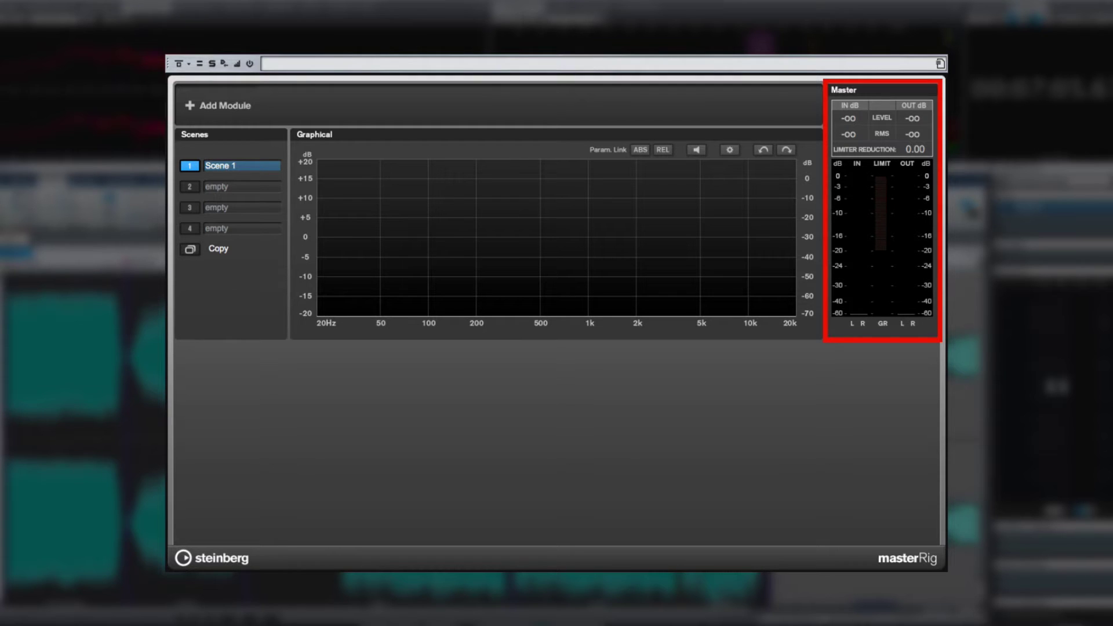
- Add a Limiter module from the Dynamics list to the MasterRig chain
click(209, 105)
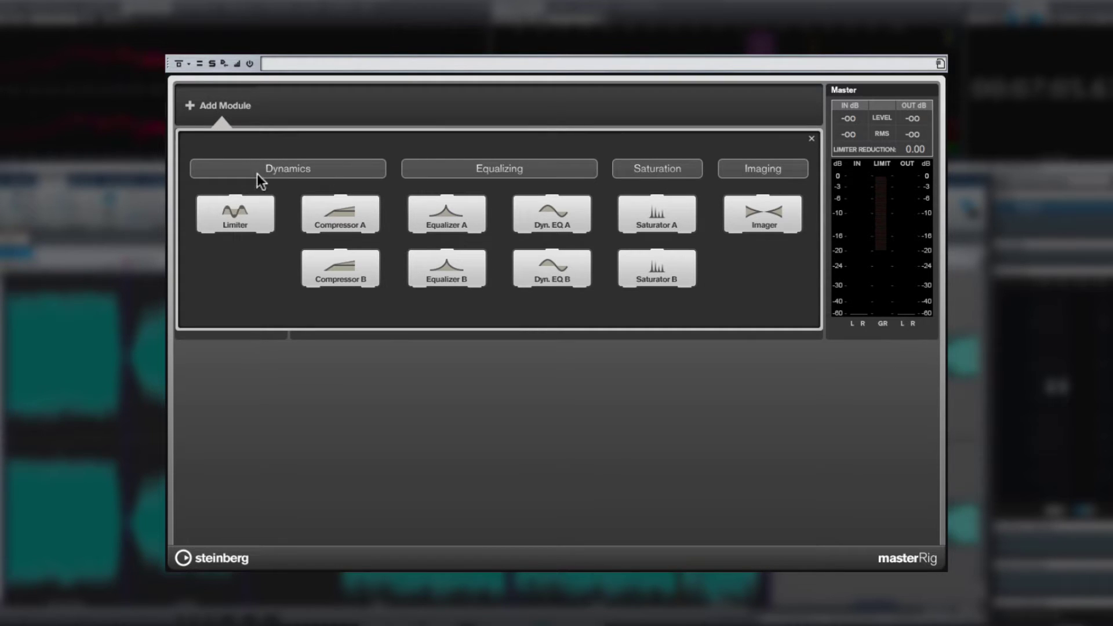
click(254, 219)
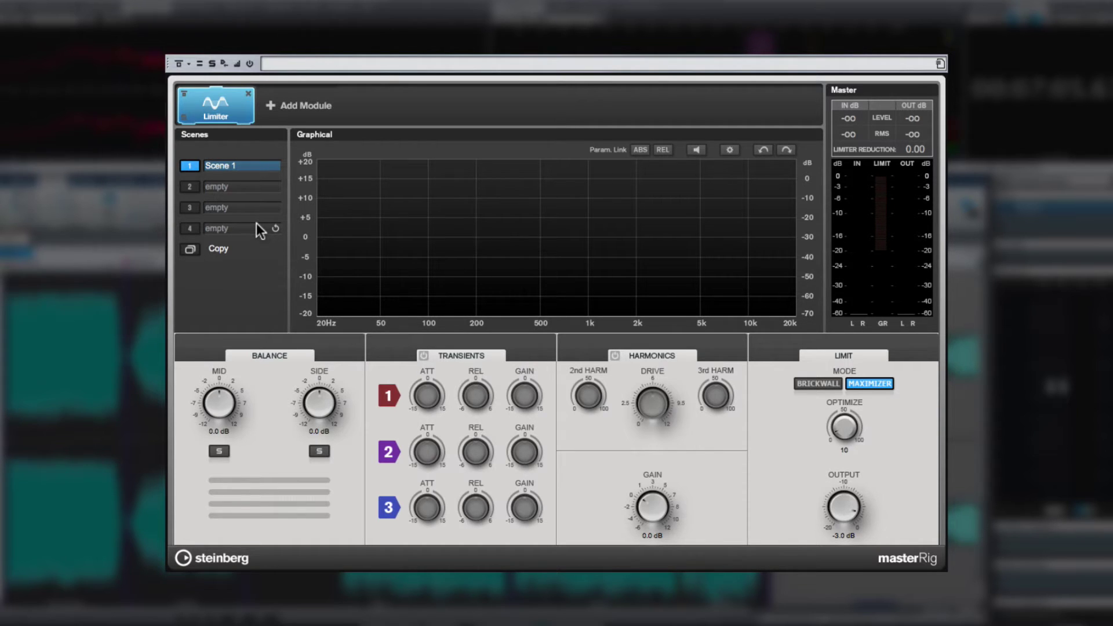
- Add Compressor A, reorder the module tabs, and remove the Limiter module
click(284, 102)
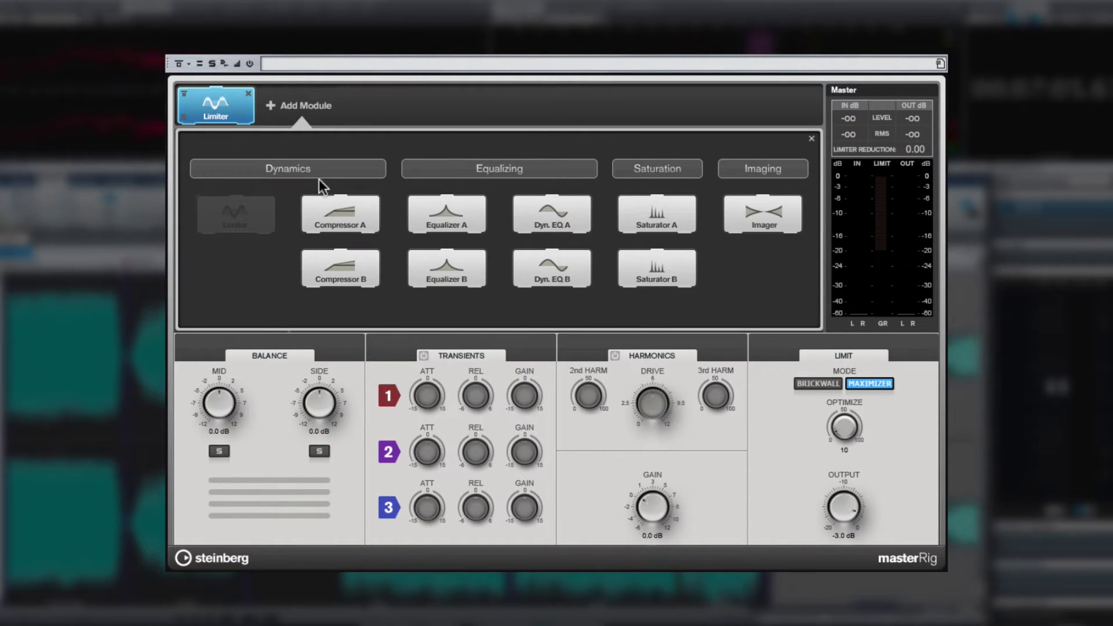
click(328, 211)
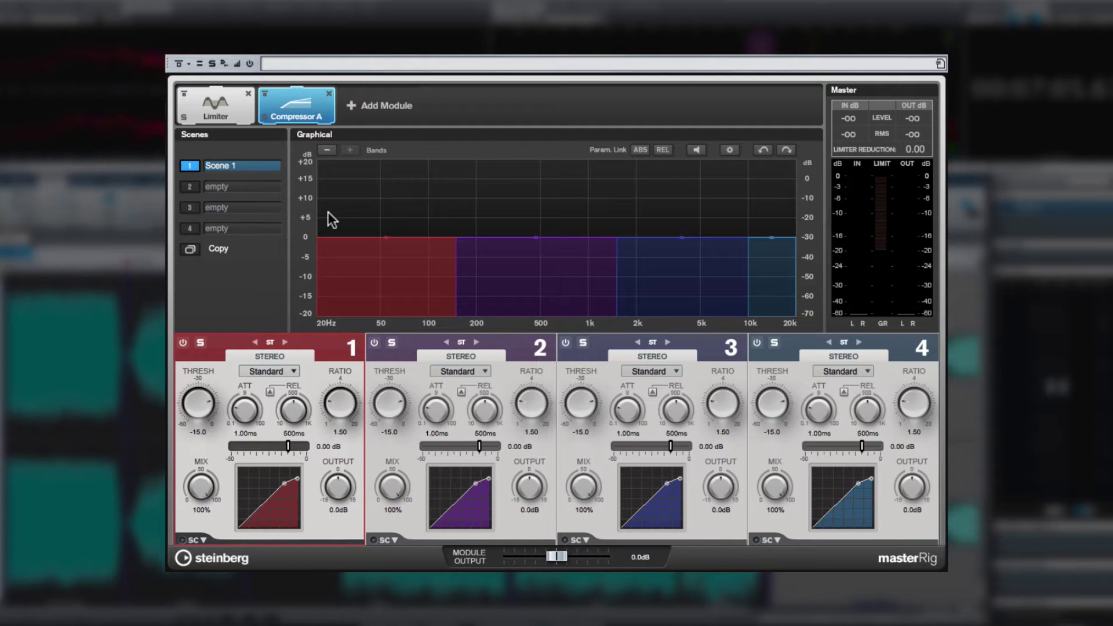
drag(299, 95, 224, 95)
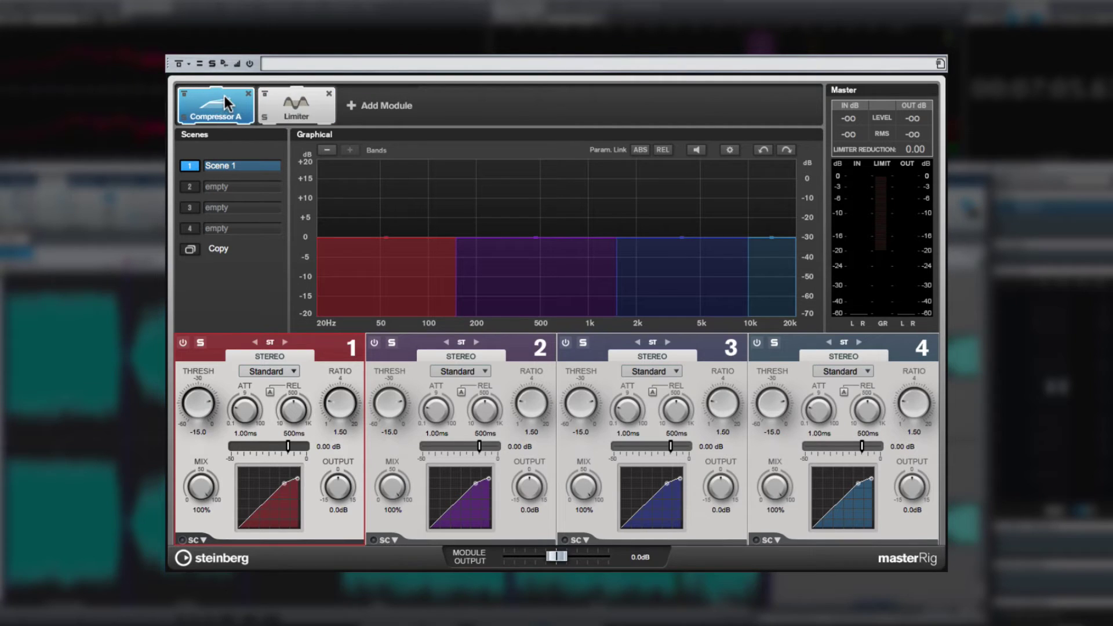
drag(326, 103, 249, 102)
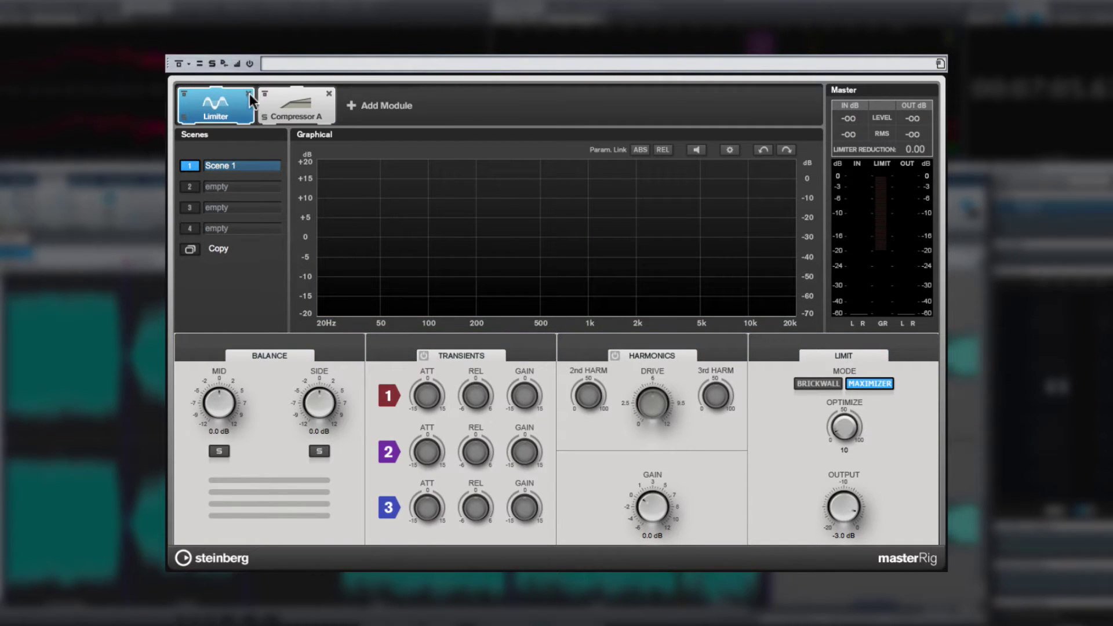
click(249, 92)
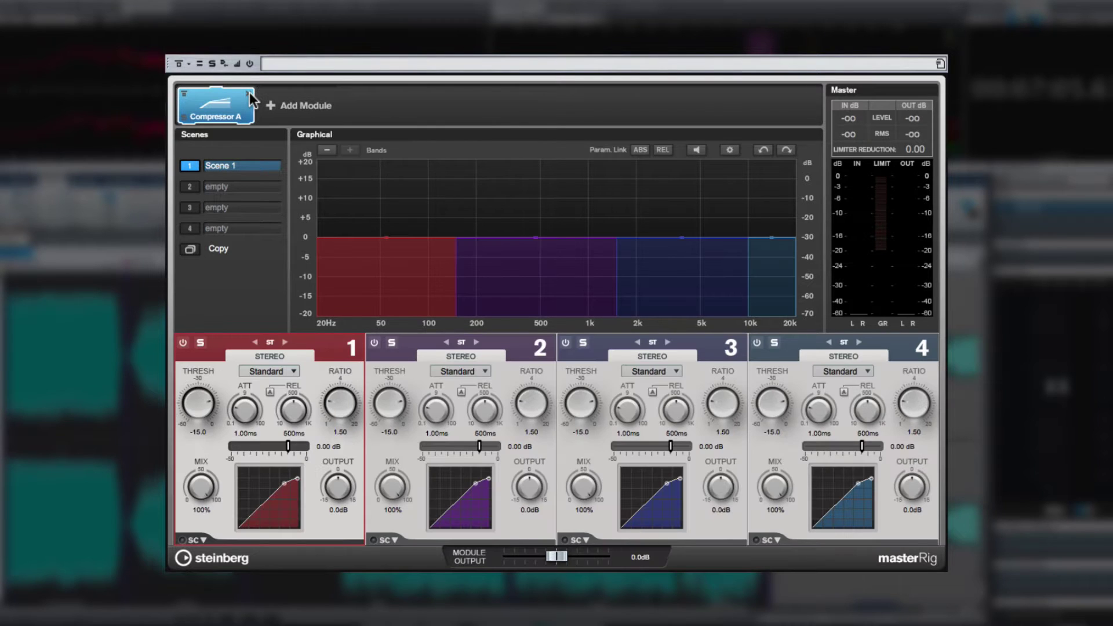
- Start playback and move the band 1/2 crossover to 92 Hz, raising band 2 to about +8 dB
key(space)
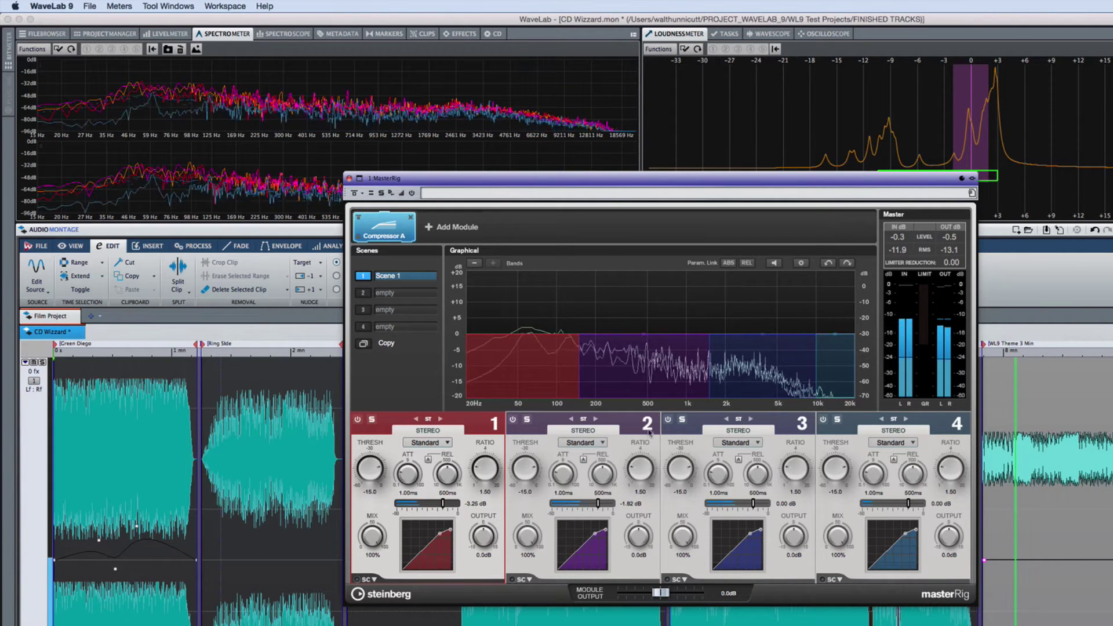
drag(578, 350, 656, 309)
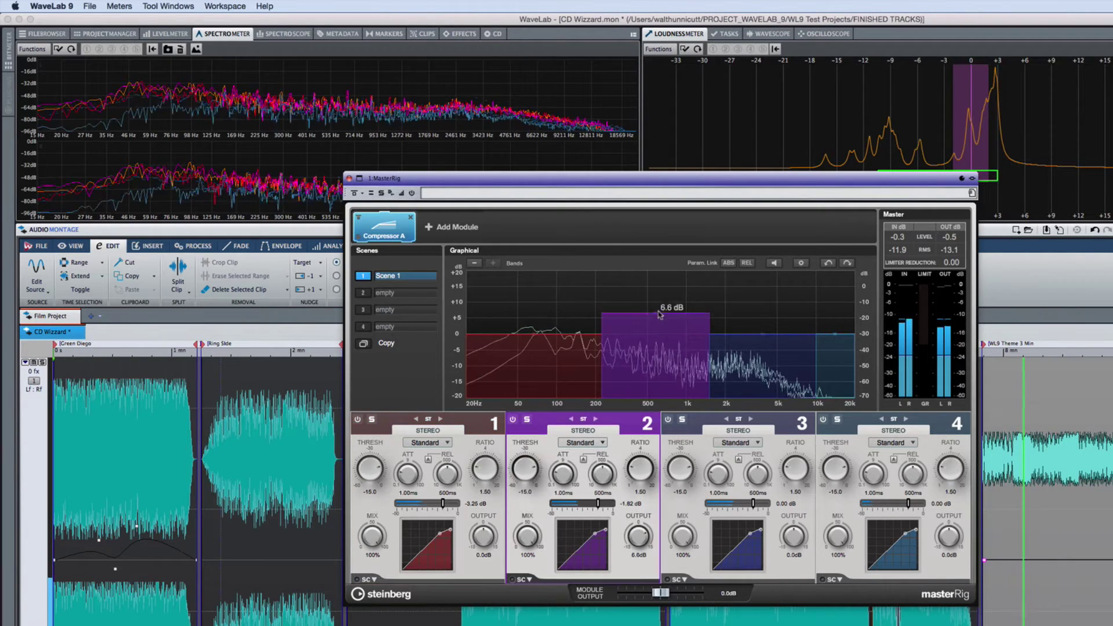
drag(771, 334, 821, 352)
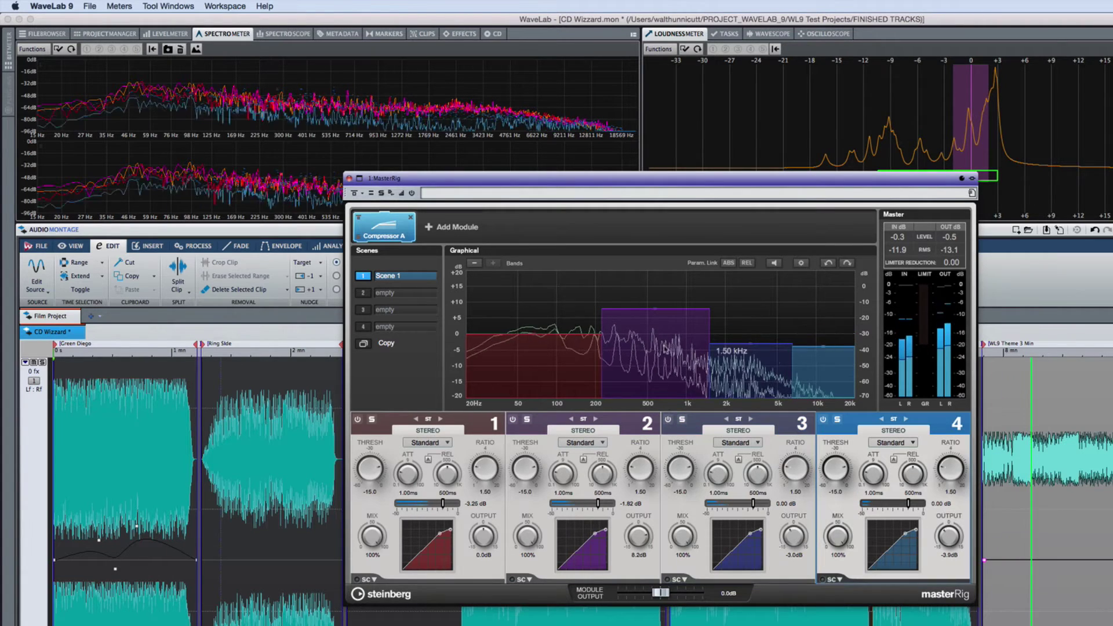
drag(551, 342, 579, 359)
- Remove compressor bands 4 and 3, add them back, then bypass and re-enable band 2
click(475, 263)
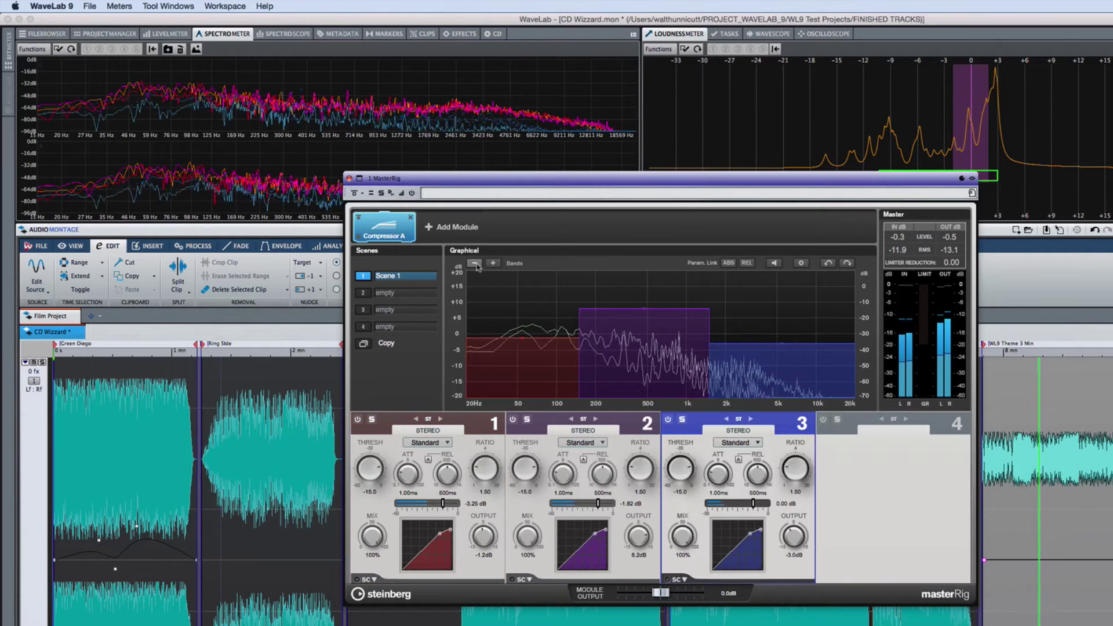
click(474, 263)
click(492, 264)
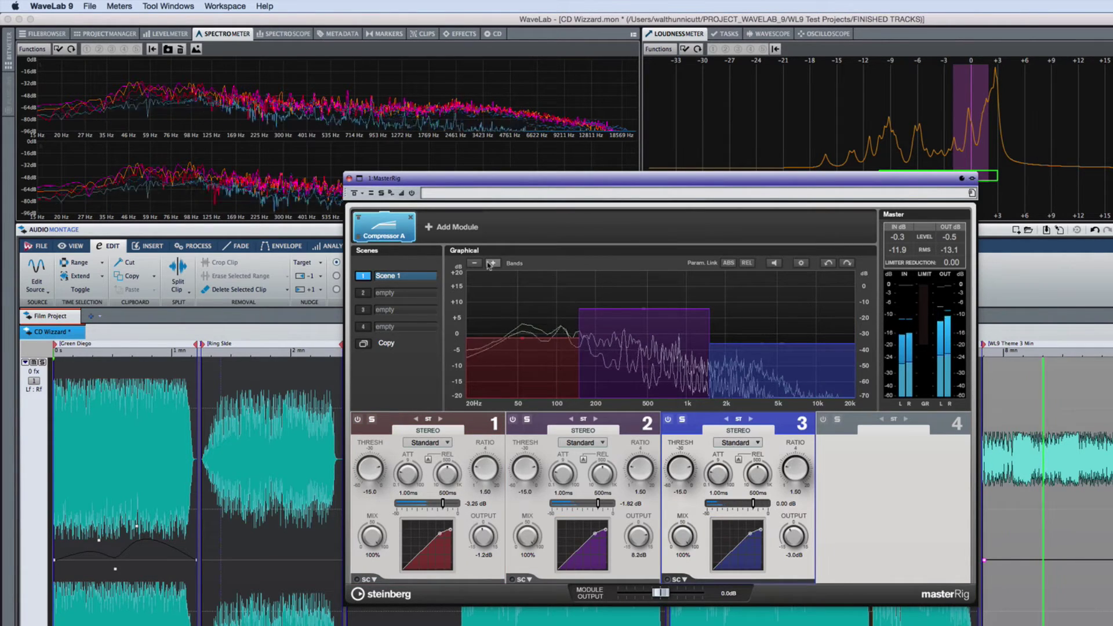
click(492, 264)
click(513, 419)
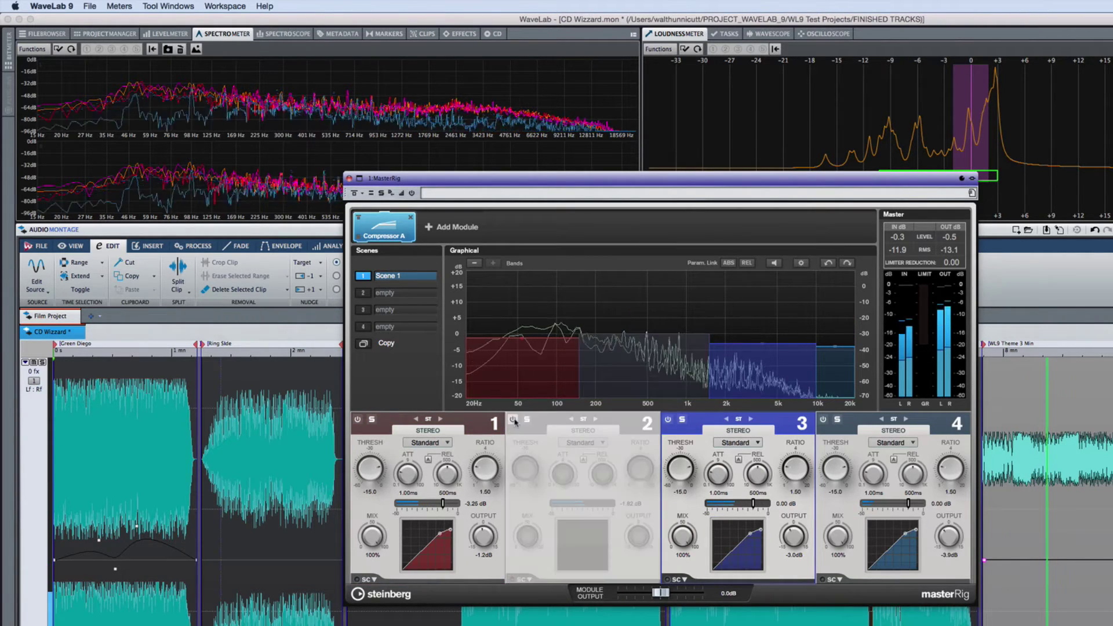
click(513, 419)
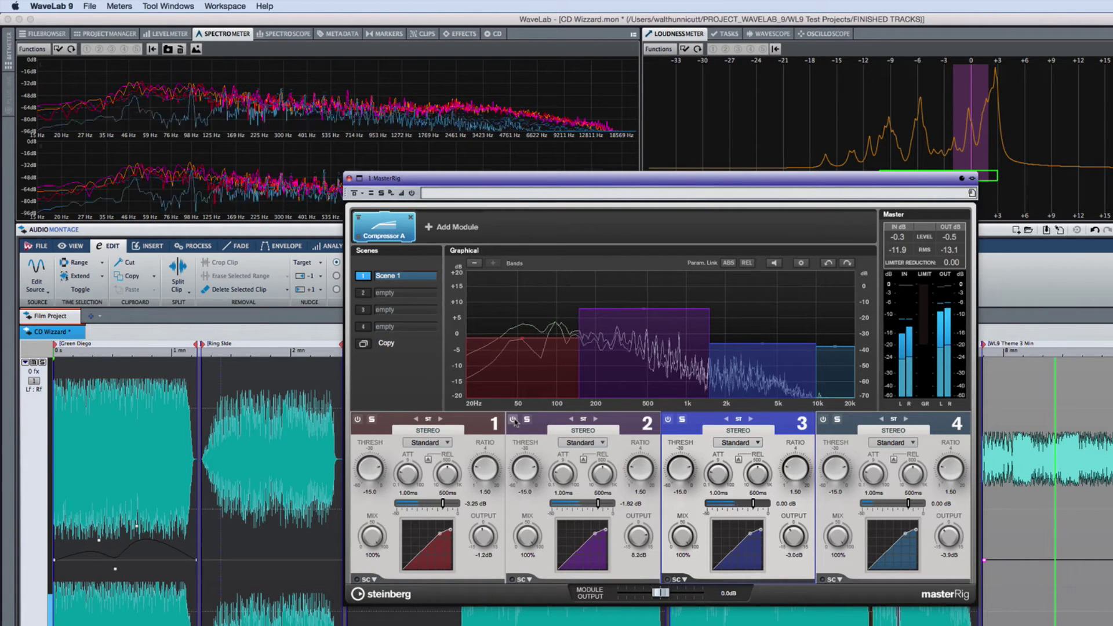
- Try band 2 as a Maximizer, then return it to Standard compression
click(599, 444)
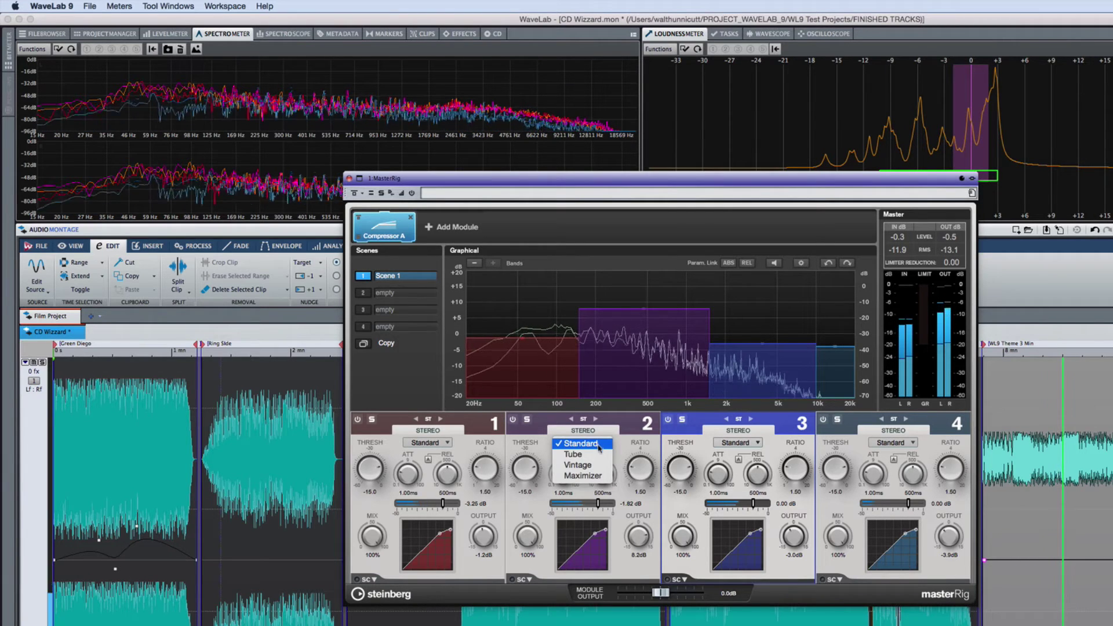
click(601, 477)
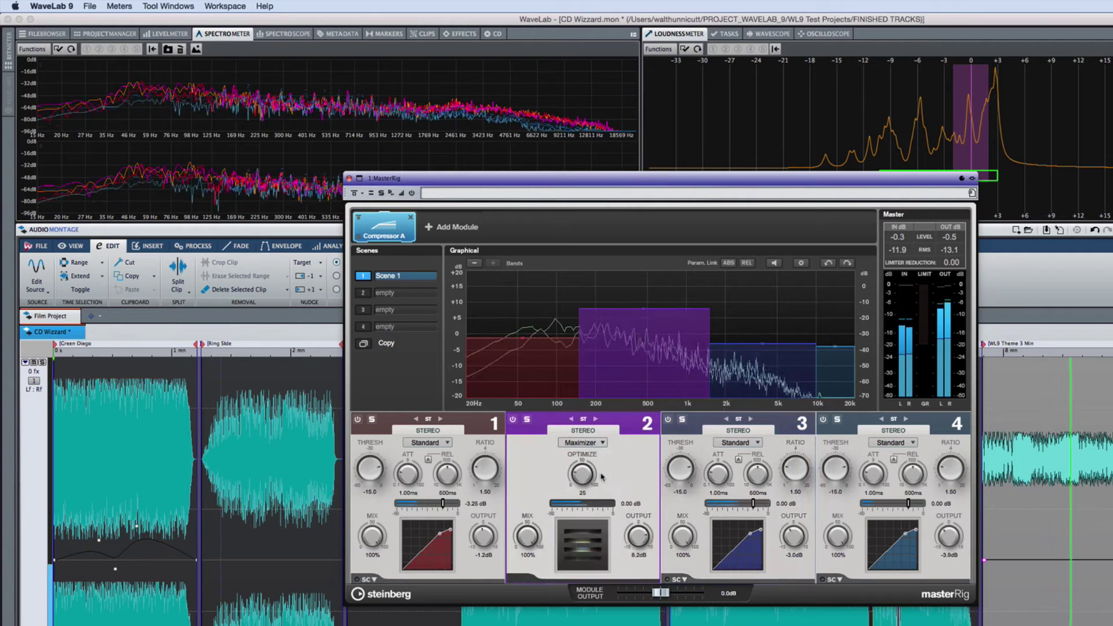
click(582, 443)
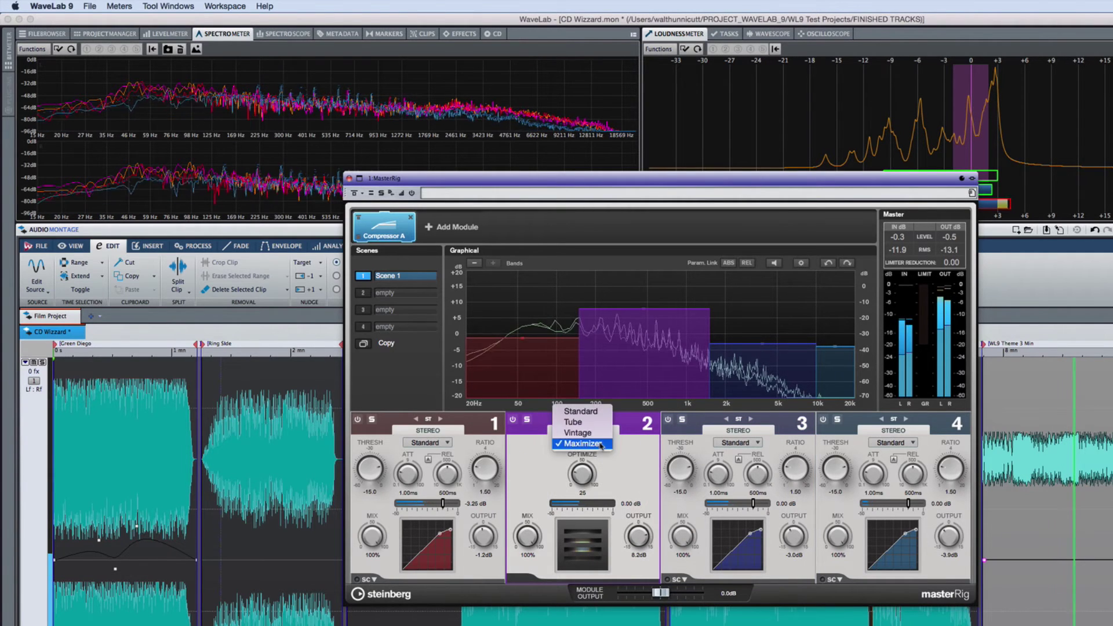
click(597, 408)
- Adjust band 2's mid/side output, cycle through stereo and L/R modes, ending in Mid/Side
click(598, 419)
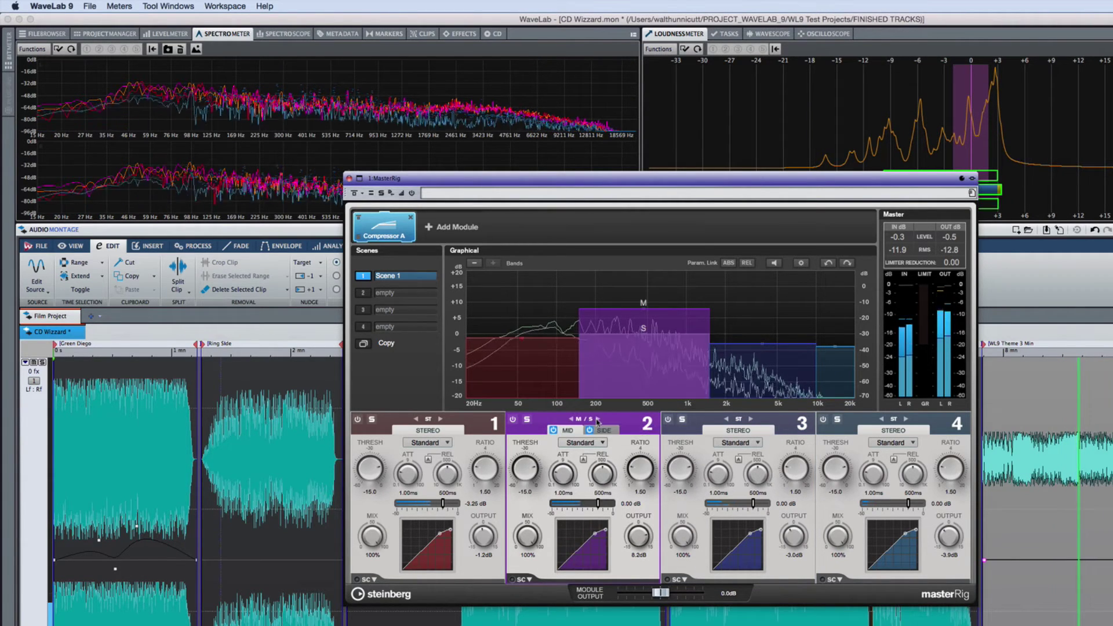
mouse_move(645, 313)
mouse_down()
mouse_move(642, 357)
mouse_move(648, 304)
mouse_up()
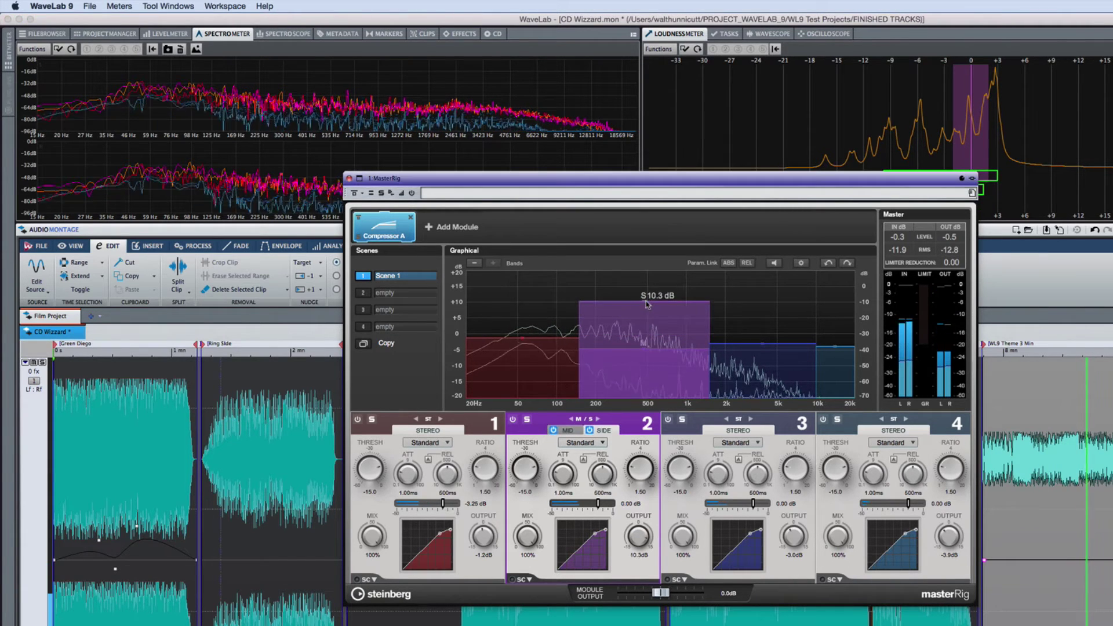
click(567, 430)
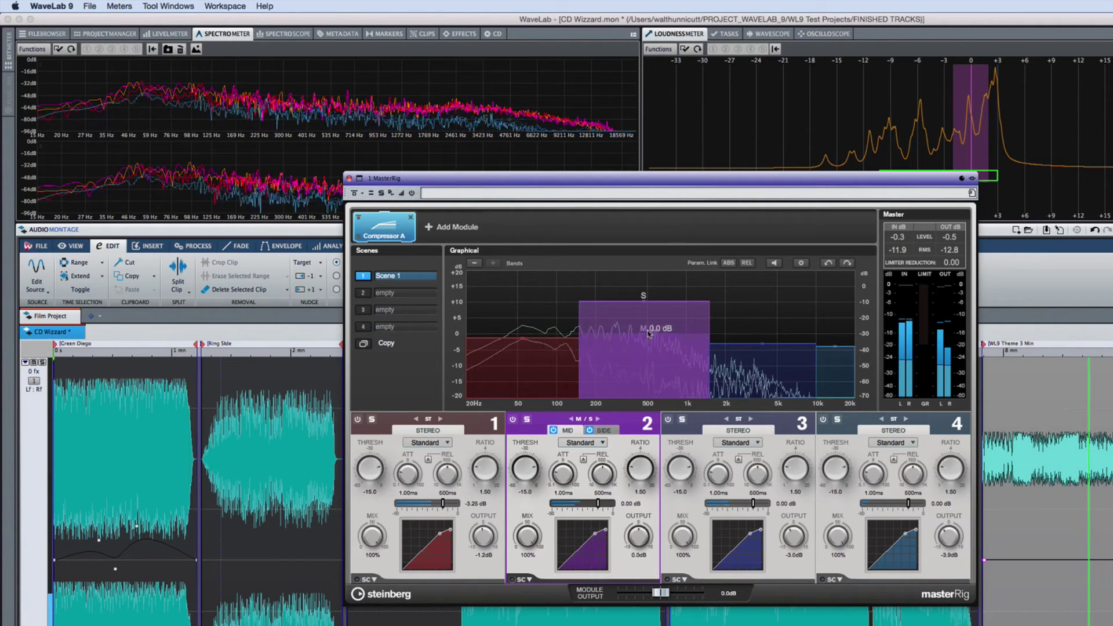
click(571, 419)
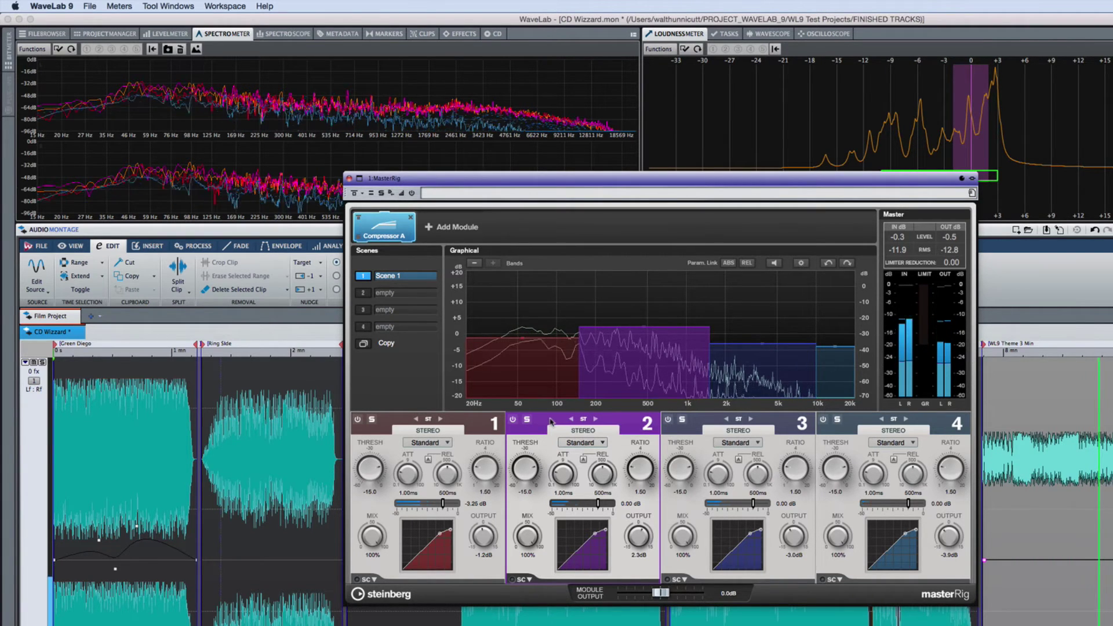
click(571, 420)
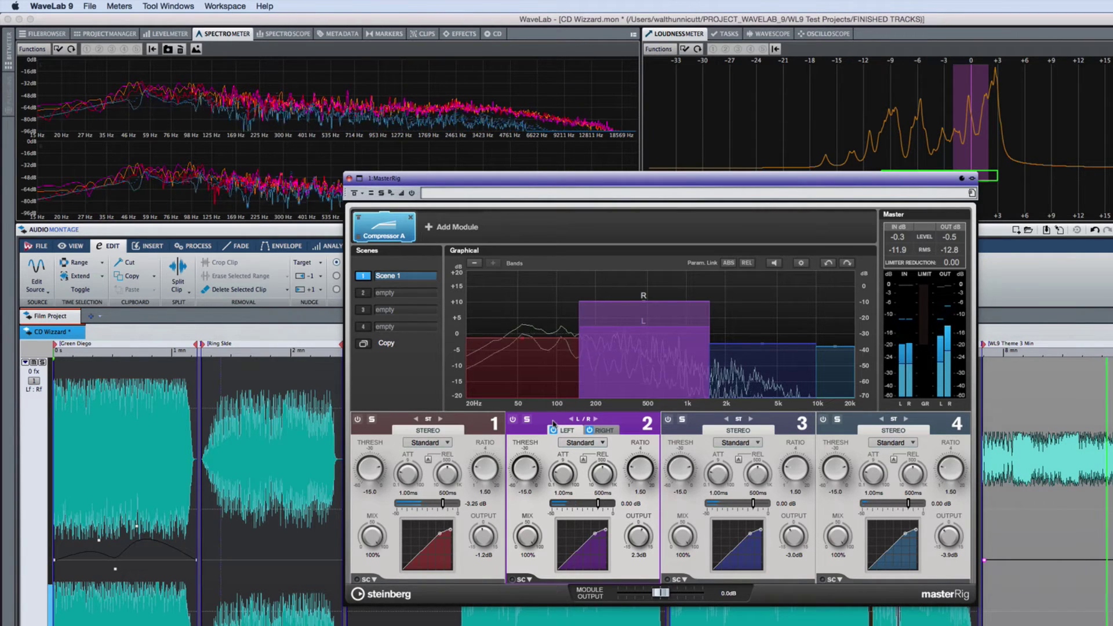
click(595, 419)
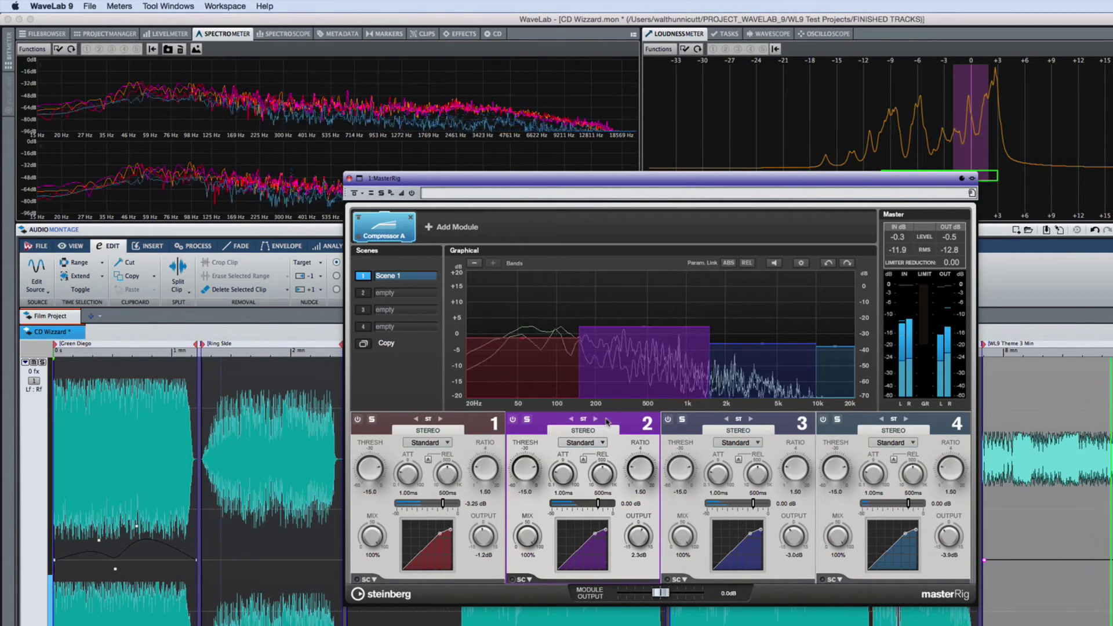
click(595, 419)
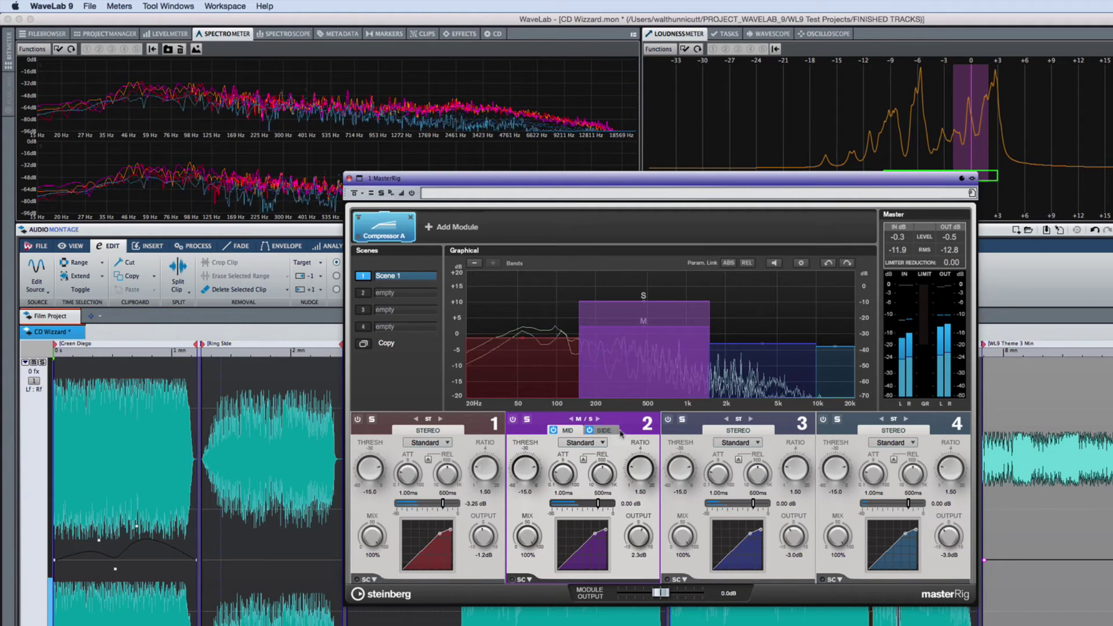
- Show and activate band 2's sidechain, setting its frequency to 451 Hz
click(526, 579)
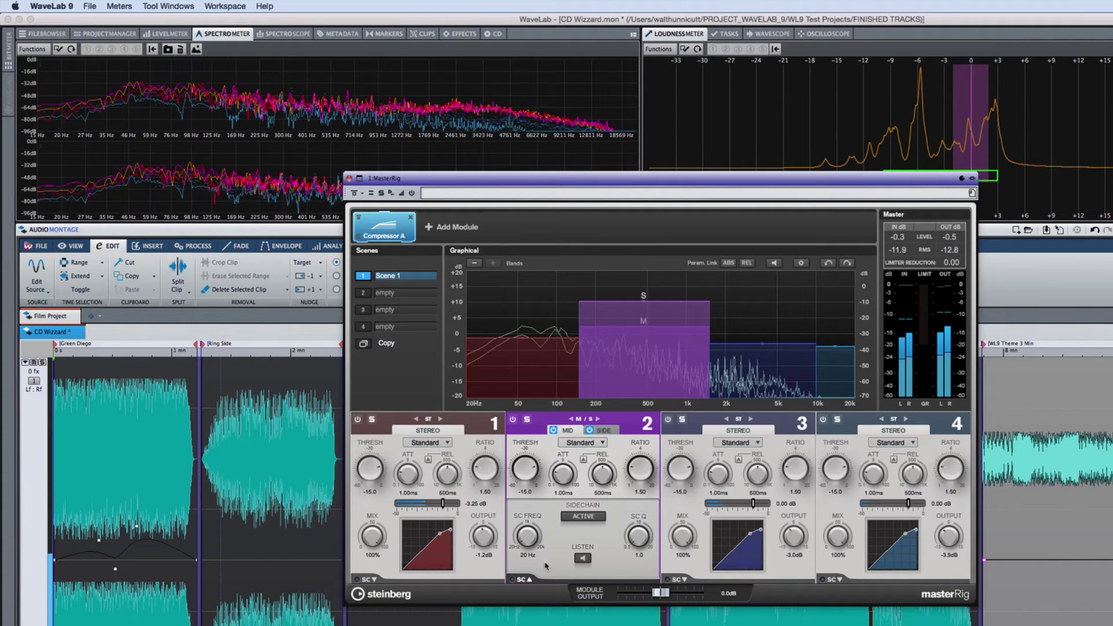
click(580, 521)
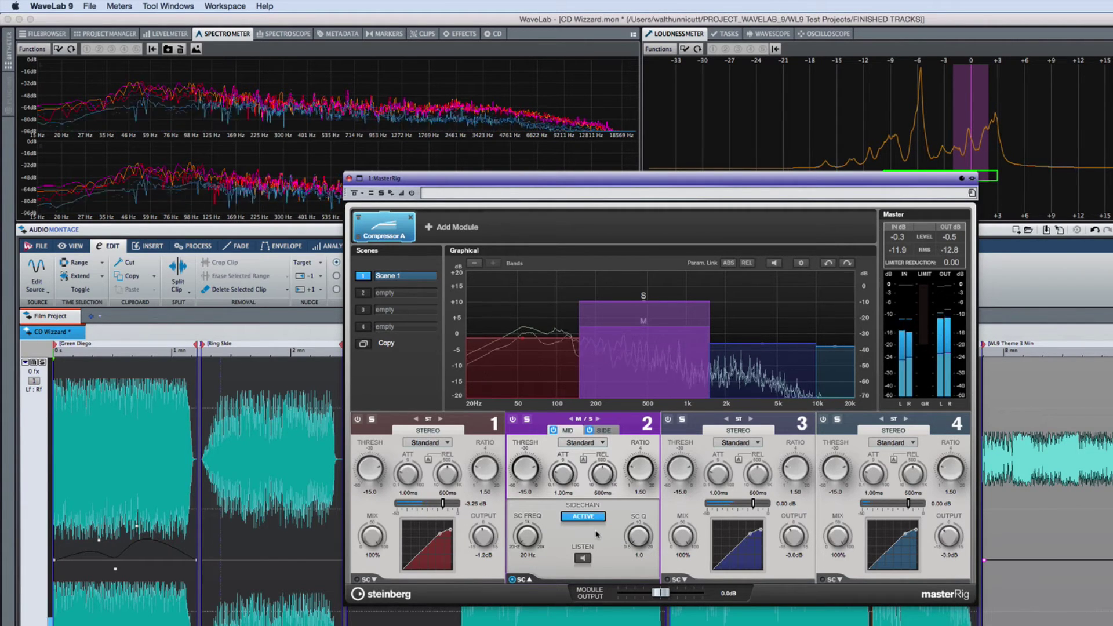
drag(527, 543, 530, 505)
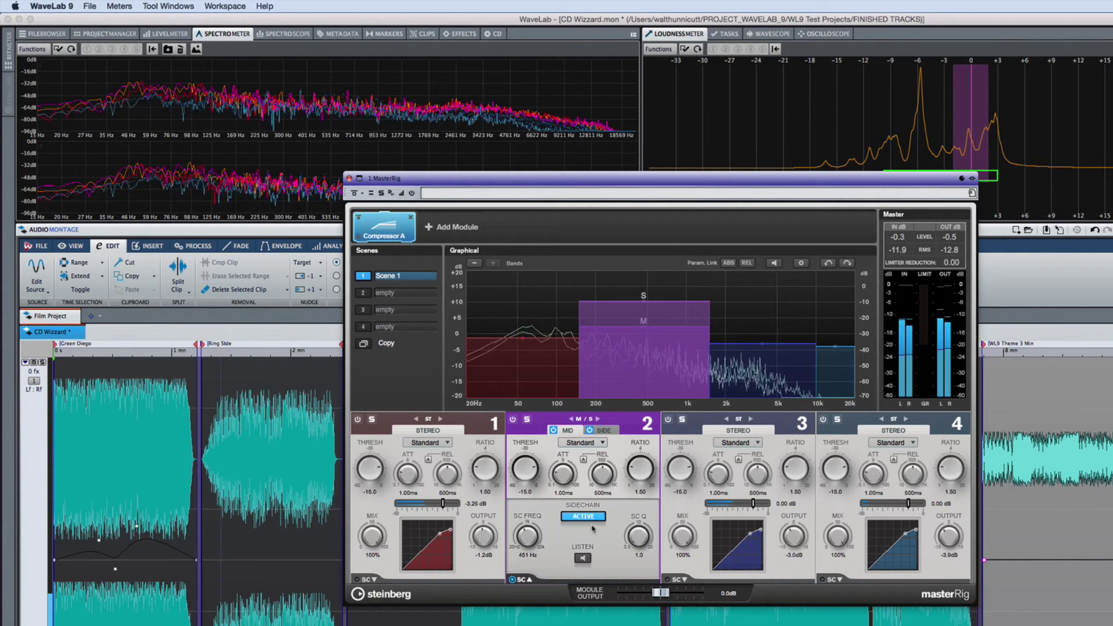
drag(632, 542, 637, 488)
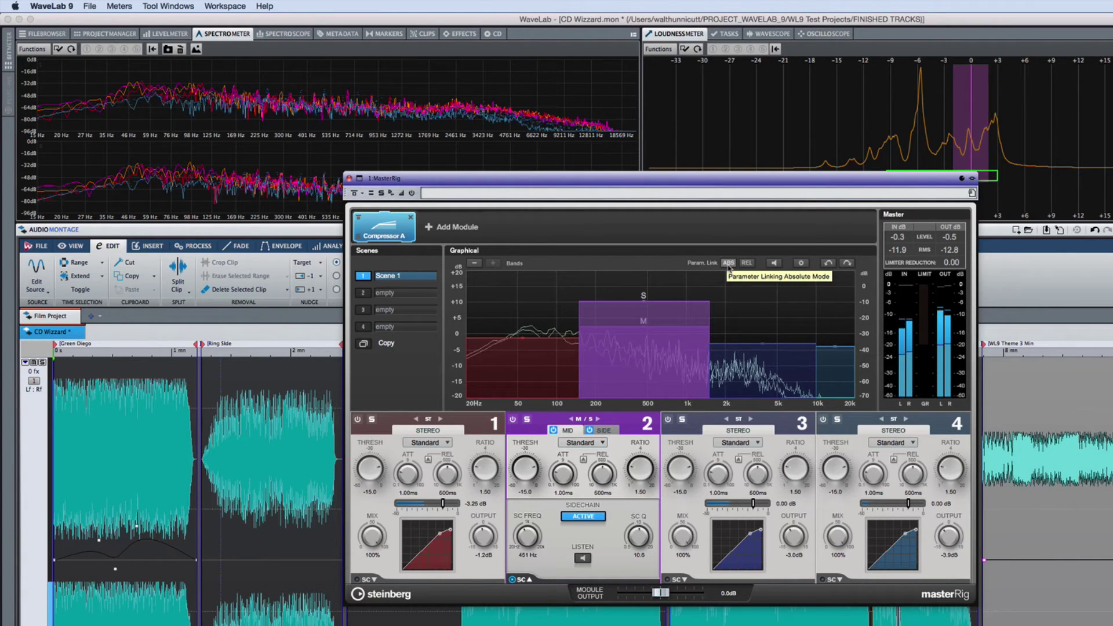
- Try absolute band linking, then set band 3 to -6.8 dB and boost band 4 to 10.3 dB
click(728, 263)
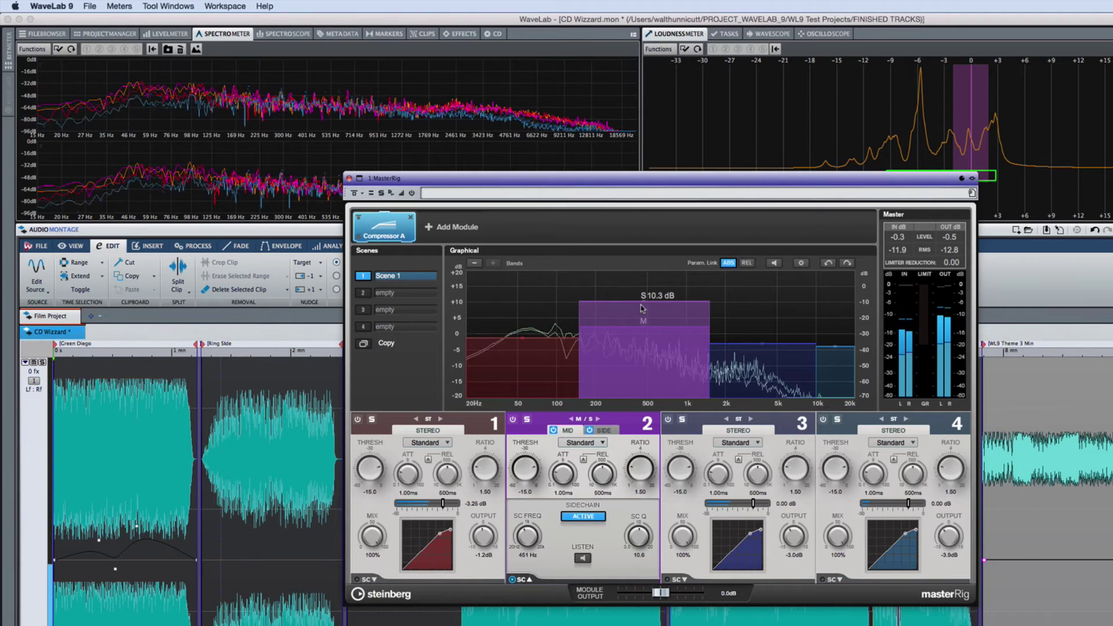
drag(644, 302, 645, 313)
drag(762, 348, 765, 333)
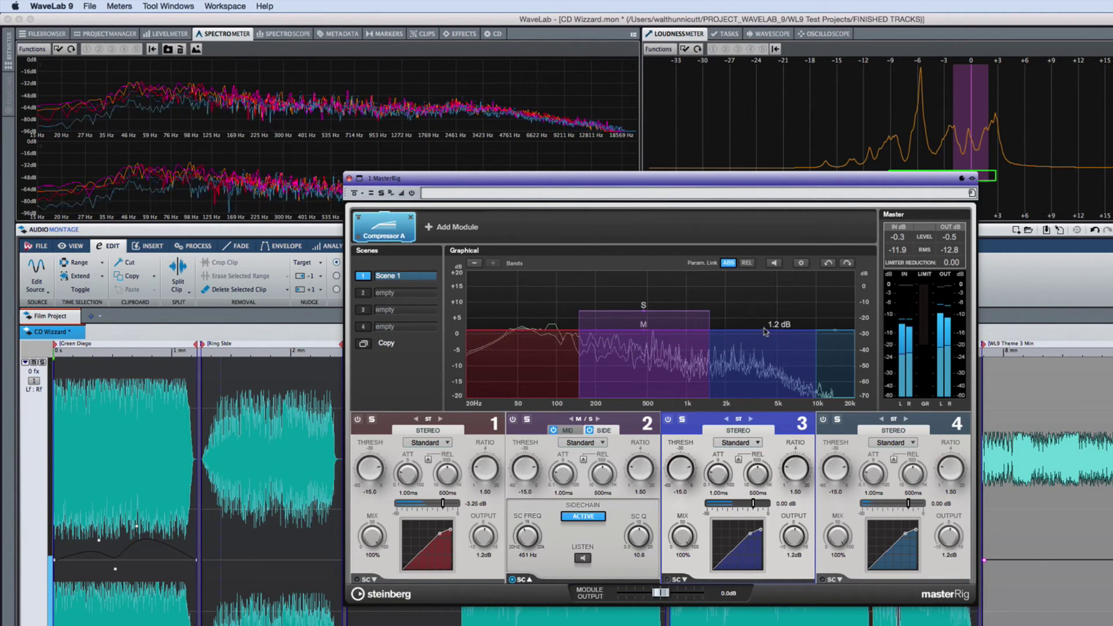
click(729, 263)
drag(765, 331, 765, 359)
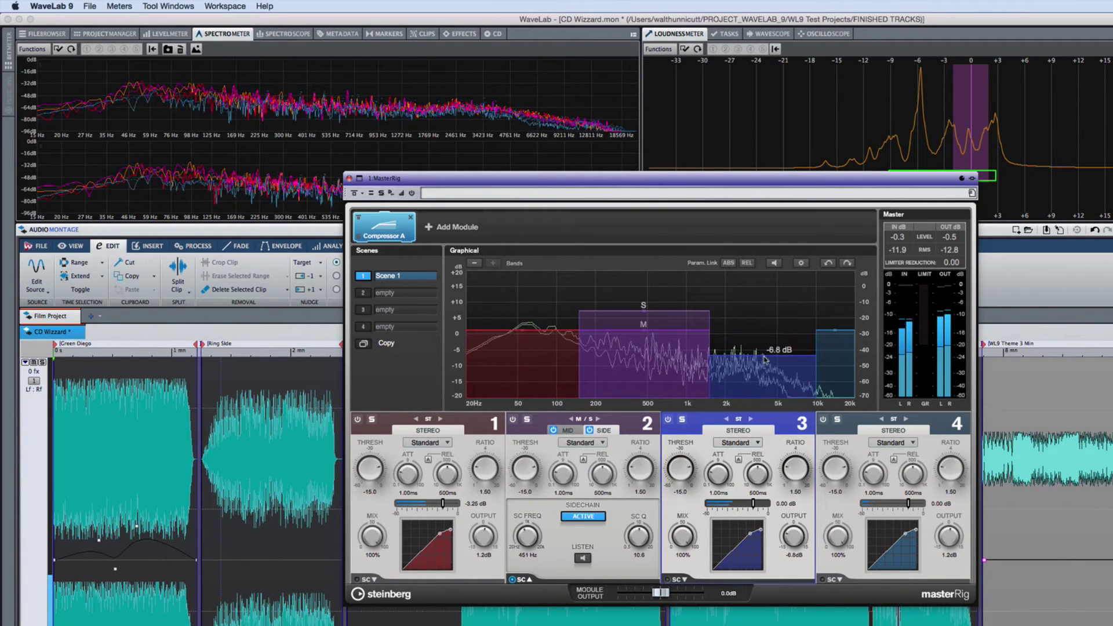
drag(834, 332, 840, 299)
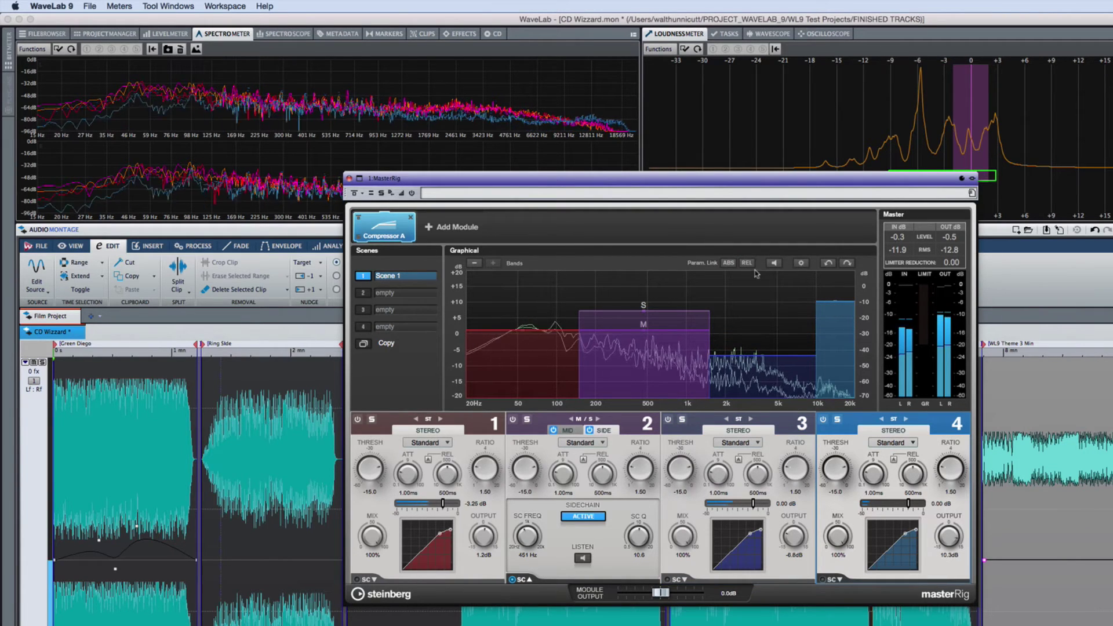
- Try relative linking, enable band listen, and set band 3 to -1.2 dB and band 1 to 2.8 dB
click(746, 262)
mouse_move(759, 354)
mouse_down()
mouse_move(762, 317)
mouse_move(758, 348)
mouse_up()
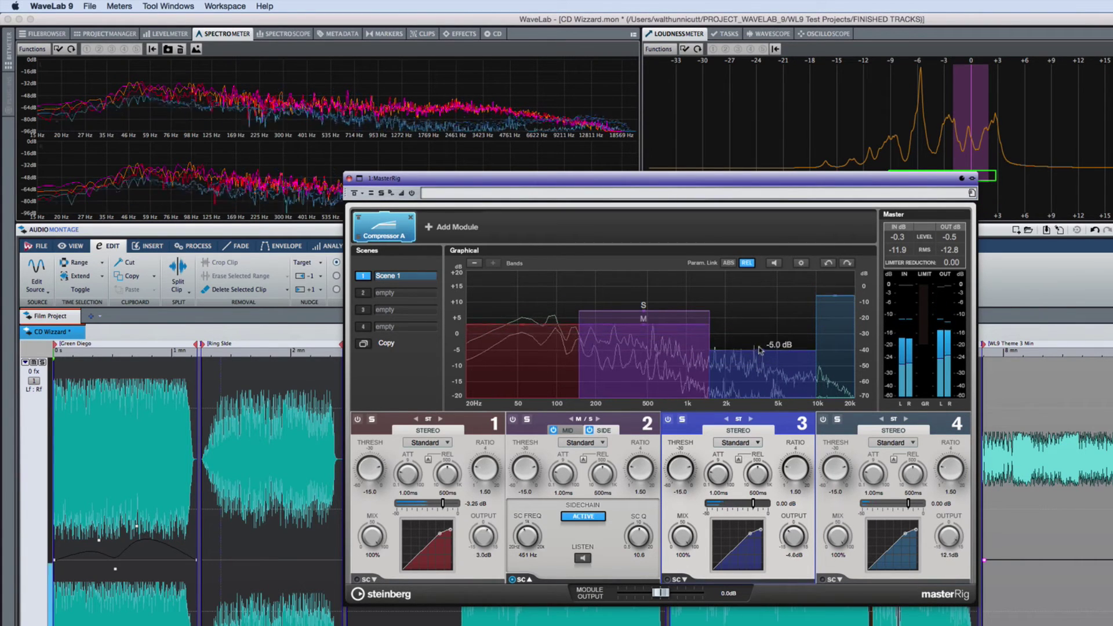
click(747, 262)
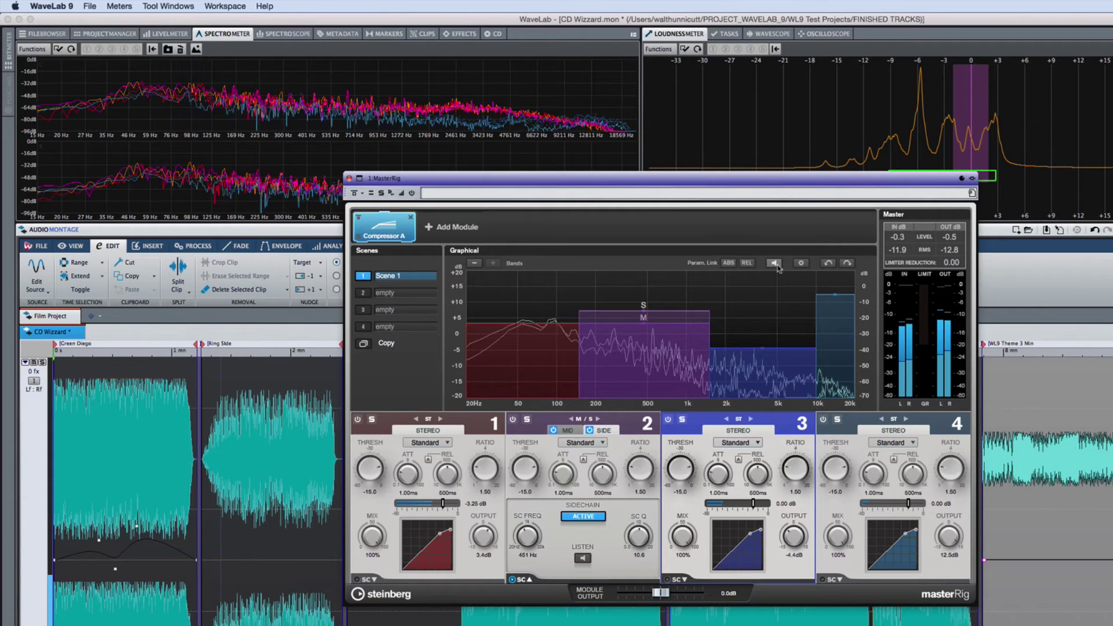
click(775, 264)
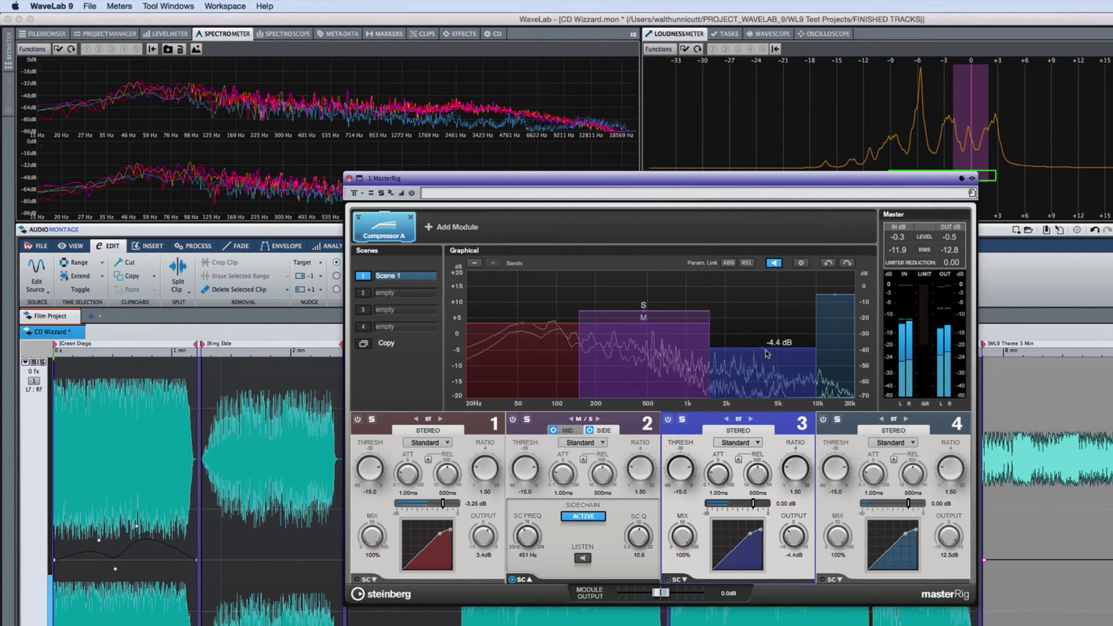
drag(766, 354, 763, 335)
drag(520, 329, 518, 344)
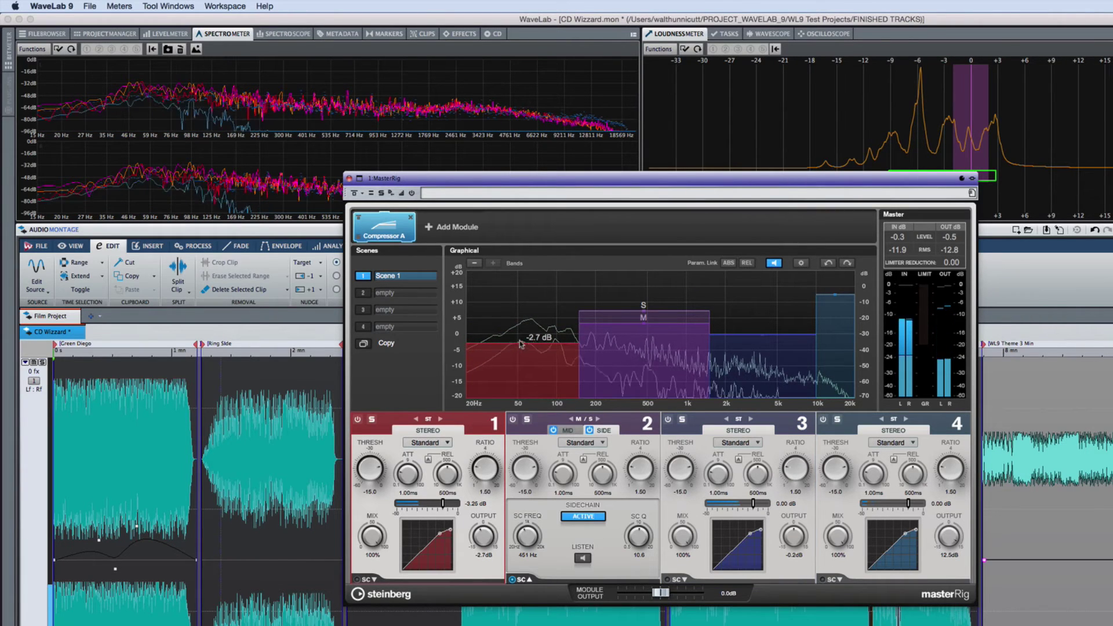
click(801, 263)
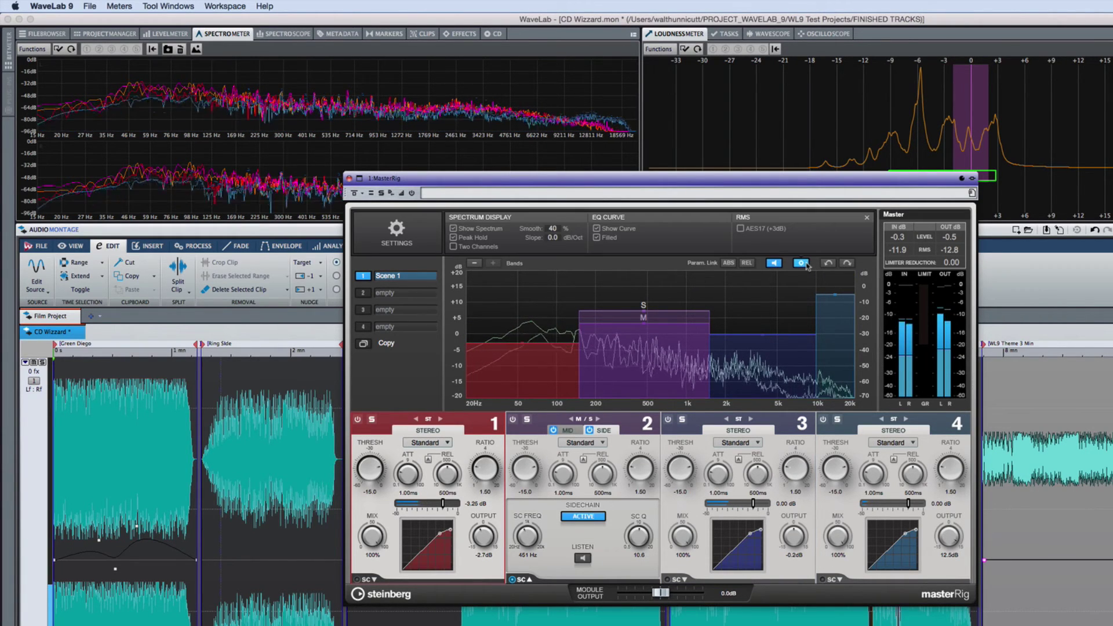
- Toggle the EQ curve display off and on, close settings, and nudge module output above 0 dB
click(597, 229)
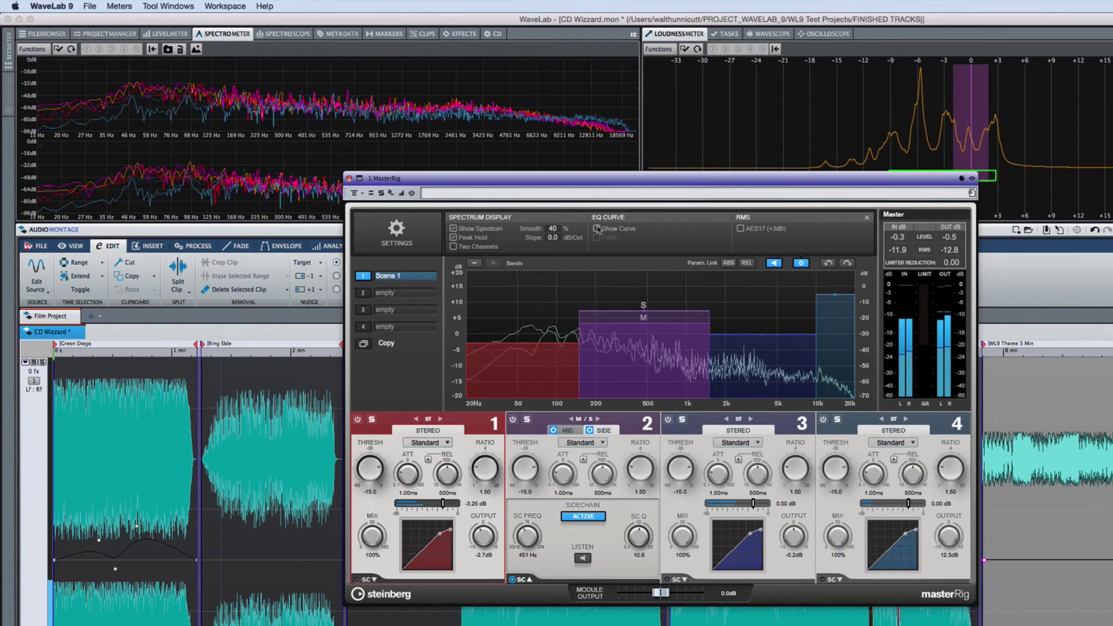
click(597, 229)
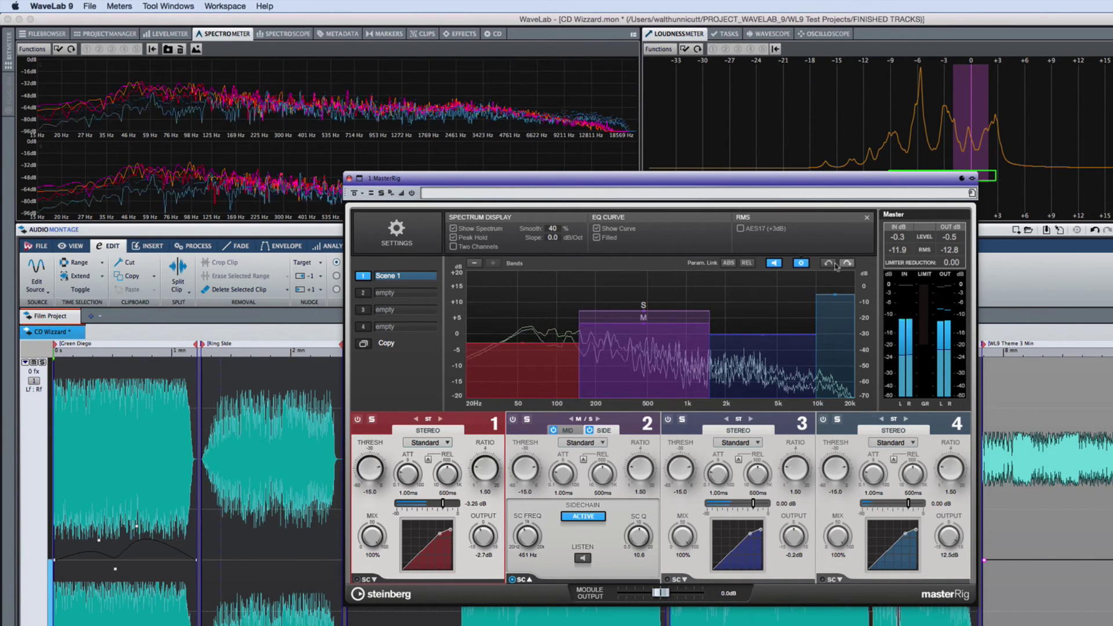
click(866, 217)
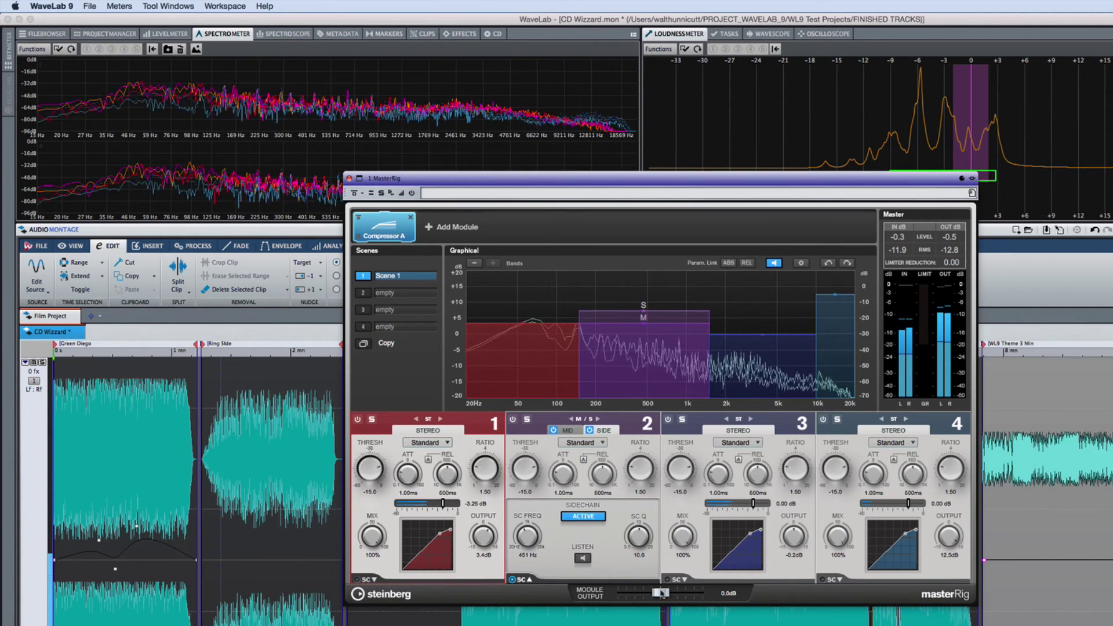
mouse_move(661, 593)
mouse_down()
mouse_move(645, 594)
mouse_move(661, 593)
mouse_up()
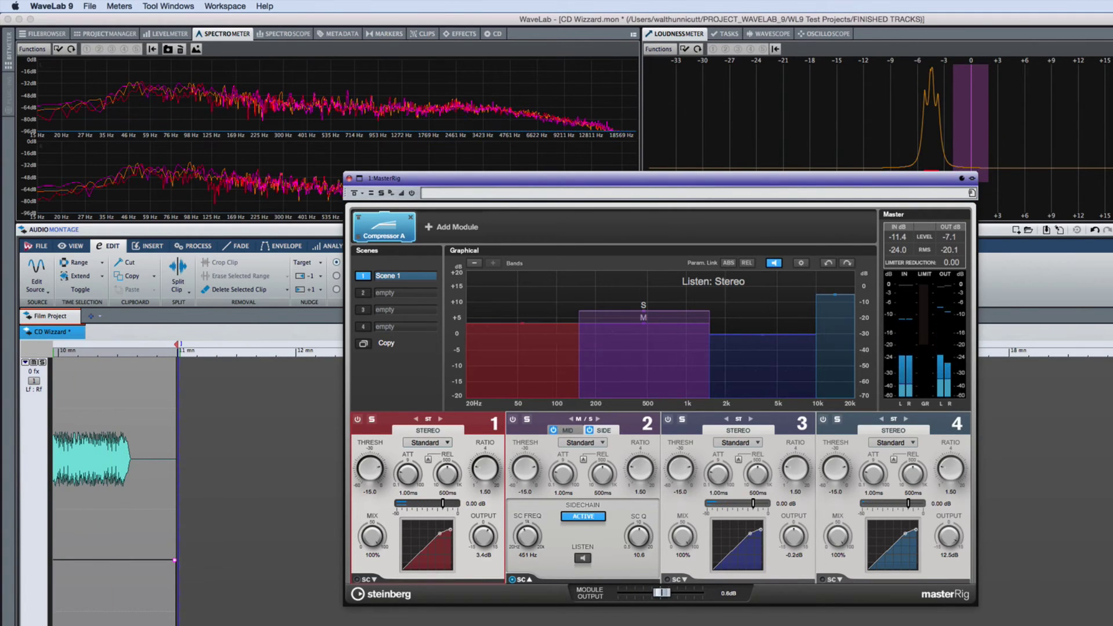
- Stop playback, add Equalizer A, and drag its nodes to cut 132 Hz and boost band 4
key(space)
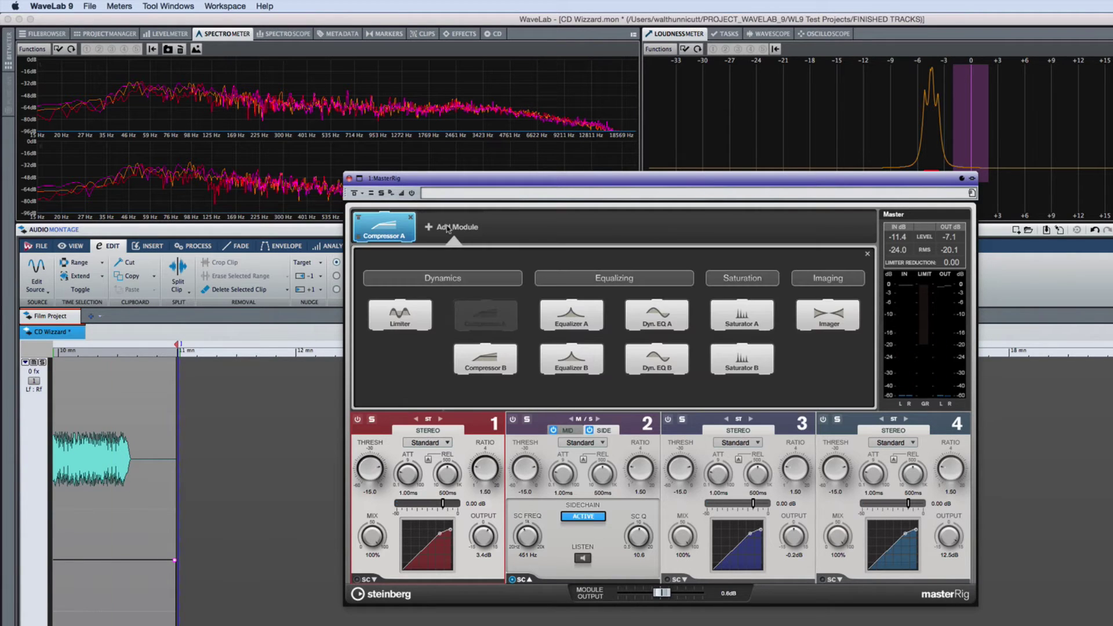
click(553, 314)
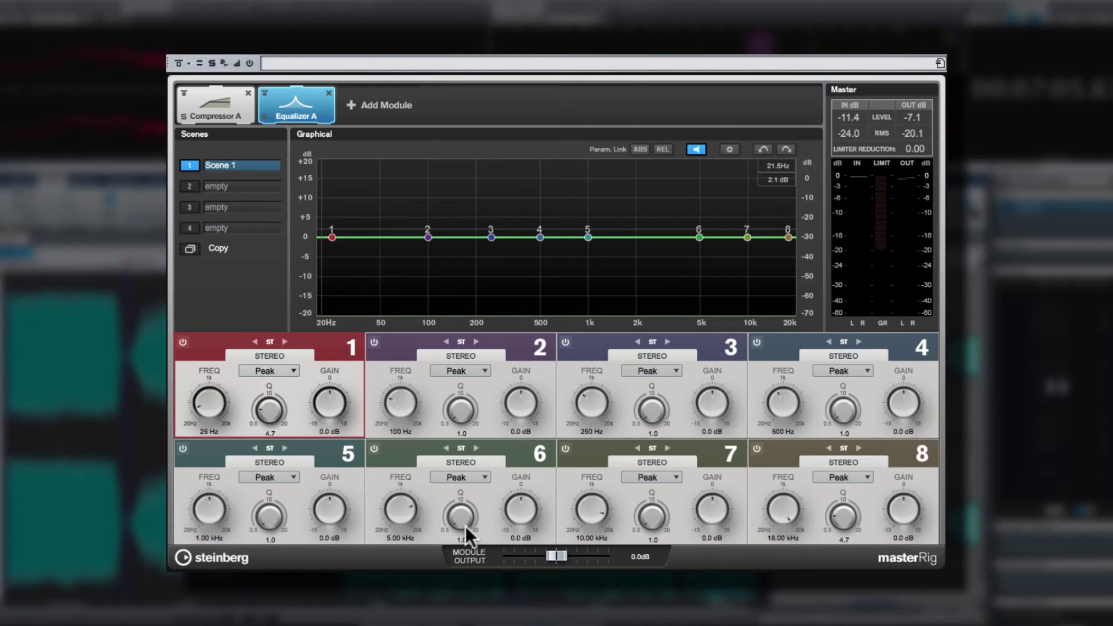
click(464, 526)
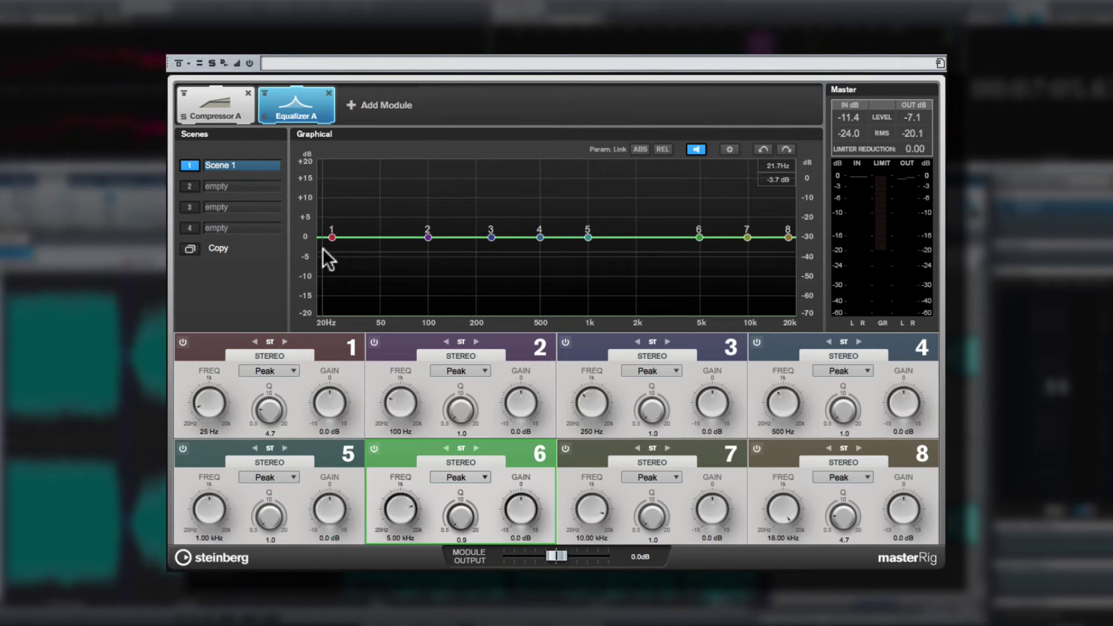
drag(429, 236, 447, 265)
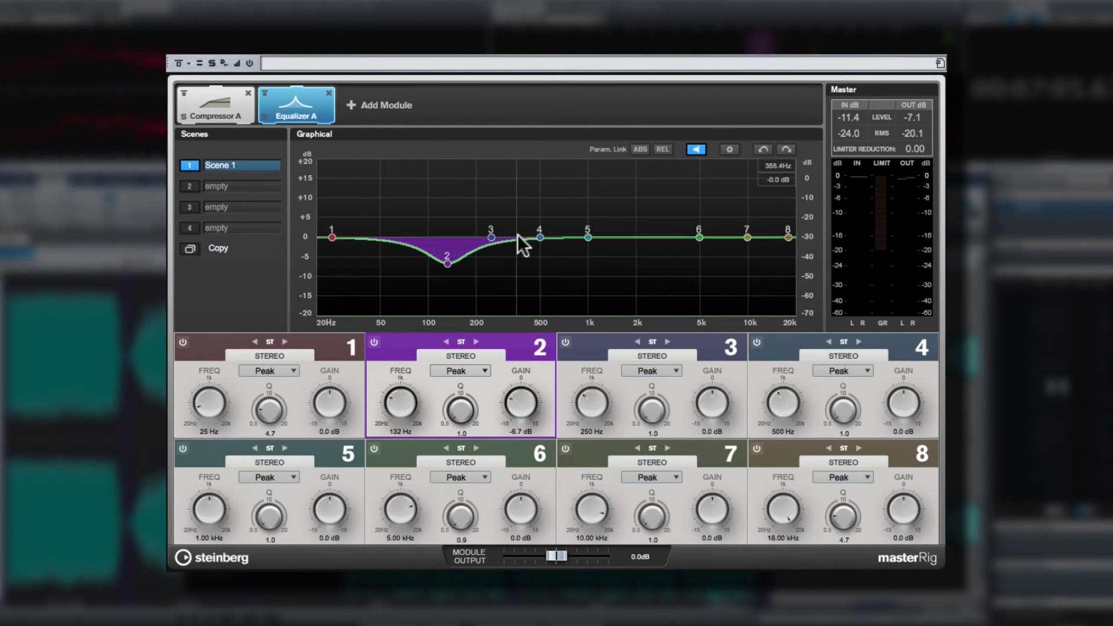
drag(539, 237, 637, 218)
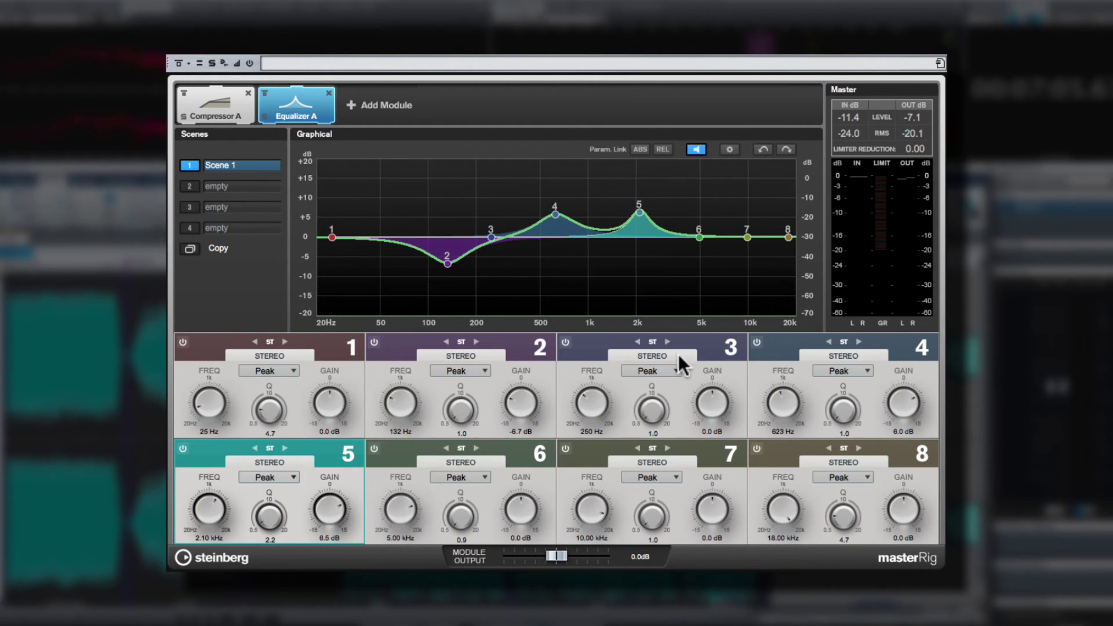
click(676, 370)
- Keep band 3 as a peak filter and make Equalizer A's band 8 a low shelf
click(677, 369)
click(860, 475)
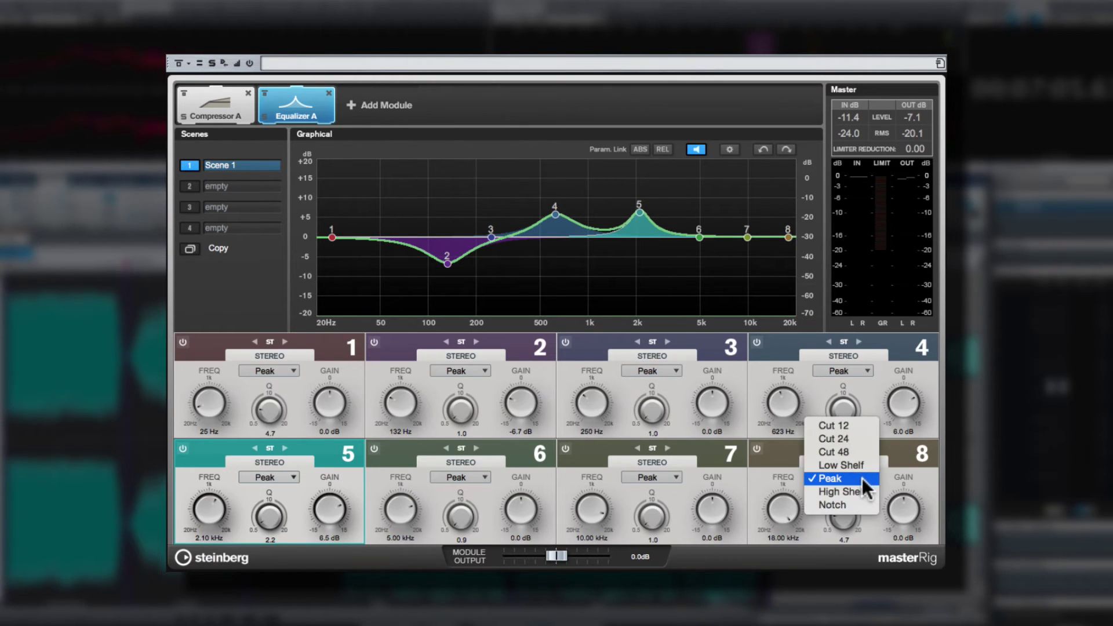
key(Escape)
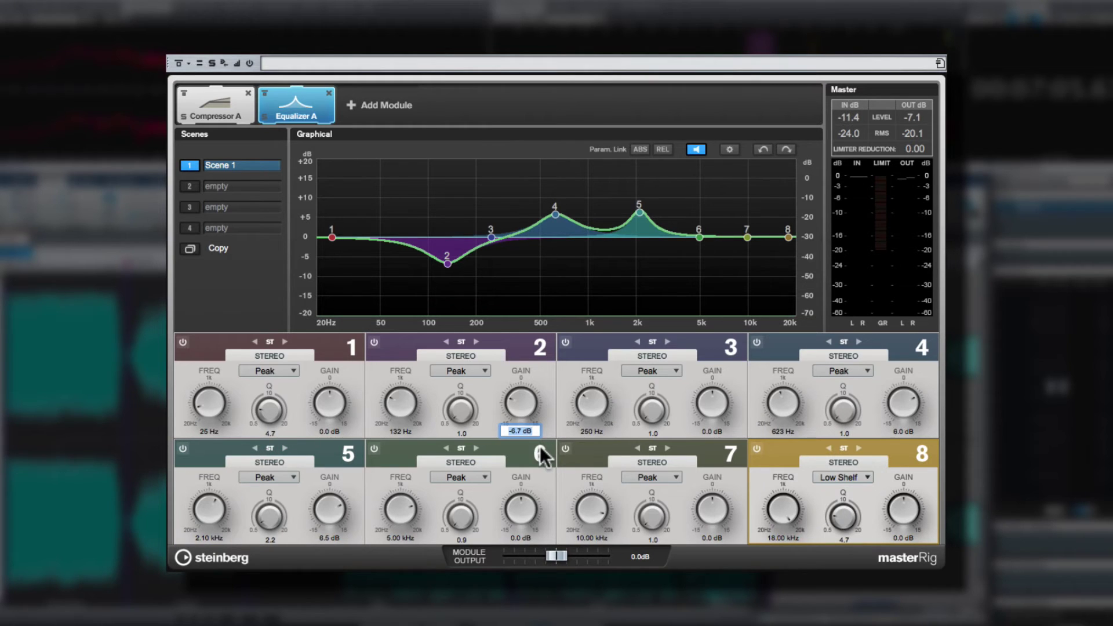
- Enter a new band 2 gain, then turn it down to a 2.7 dB boost
text(80)
key(Return)
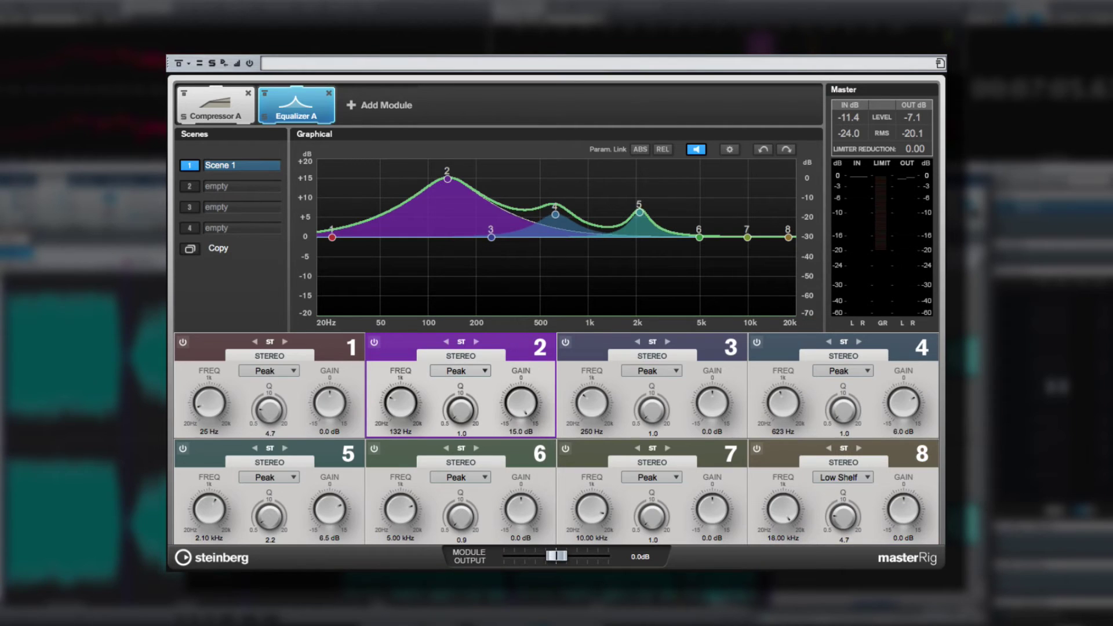
drag(522, 402, 517, 453)
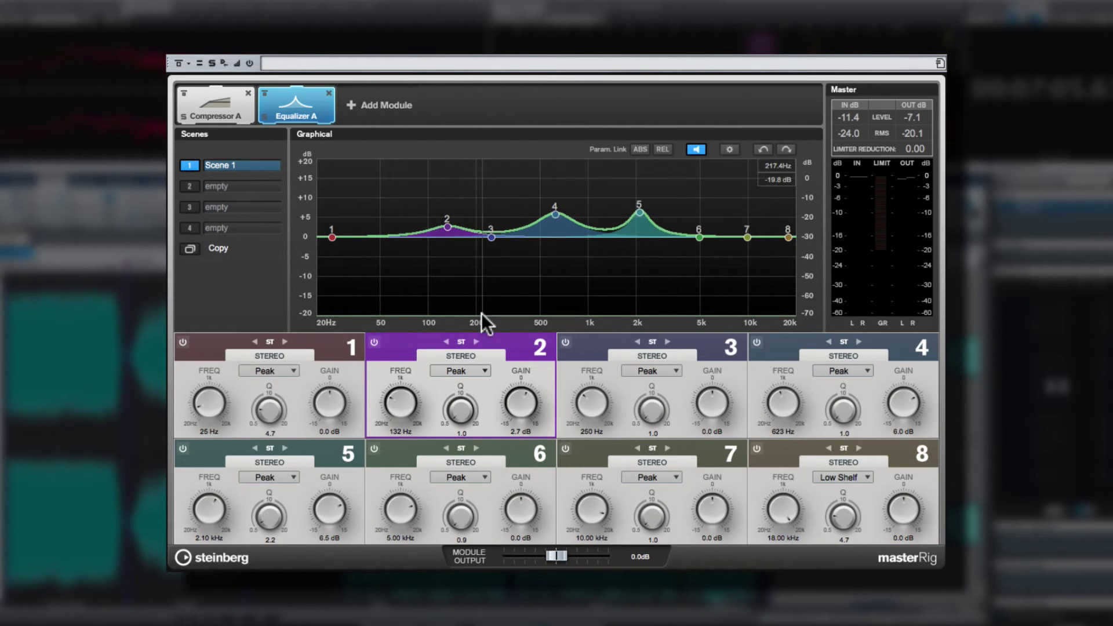
- Bypass bands 2 and 4, set band 3 to mid/side, boost its mid 8.1 dB near 111 Hz, cut side
click(374, 342)
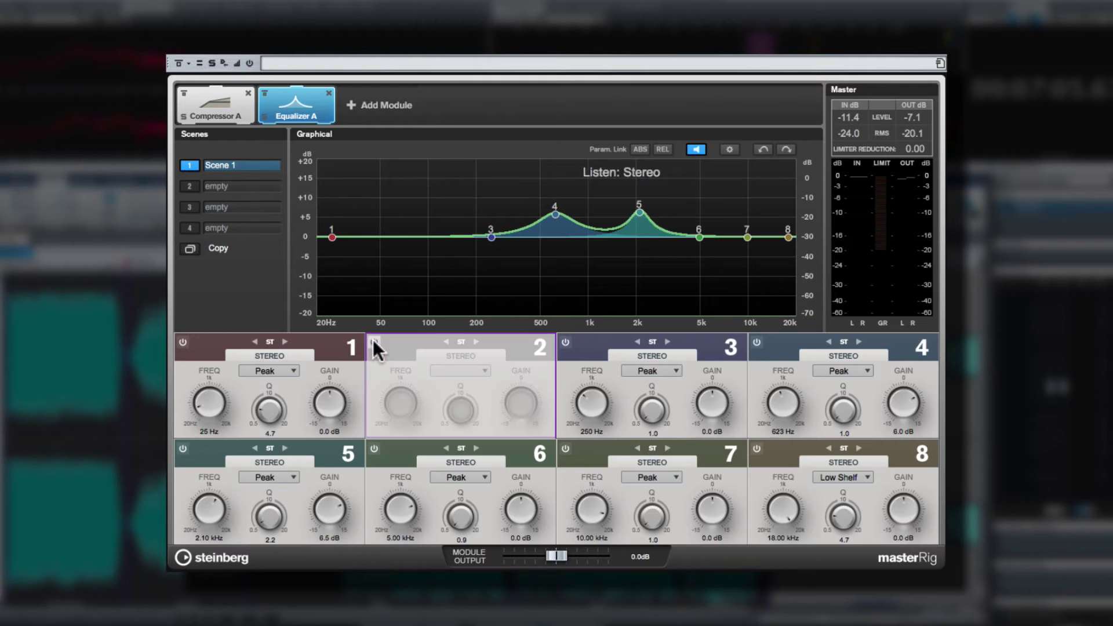
click(757, 342)
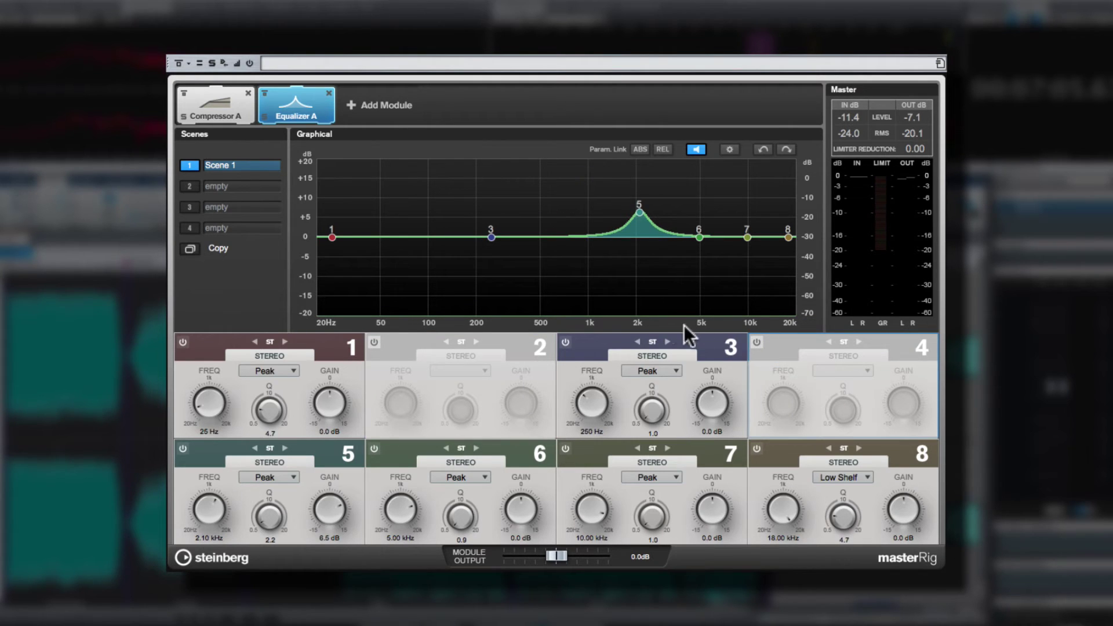
click(668, 341)
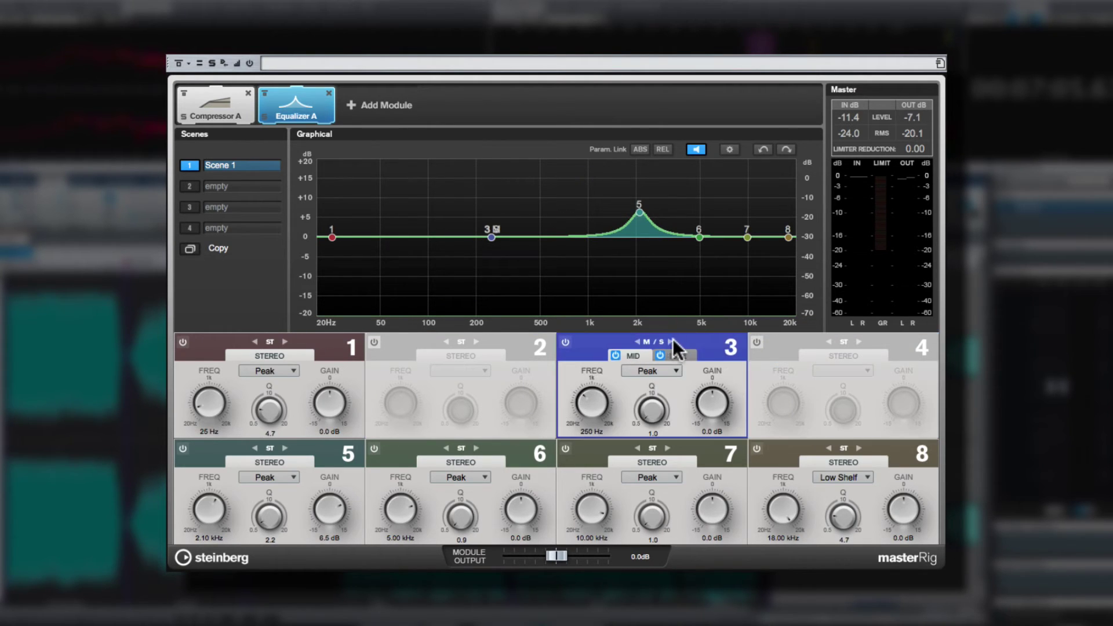
click(636, 341)
click(666, 339)
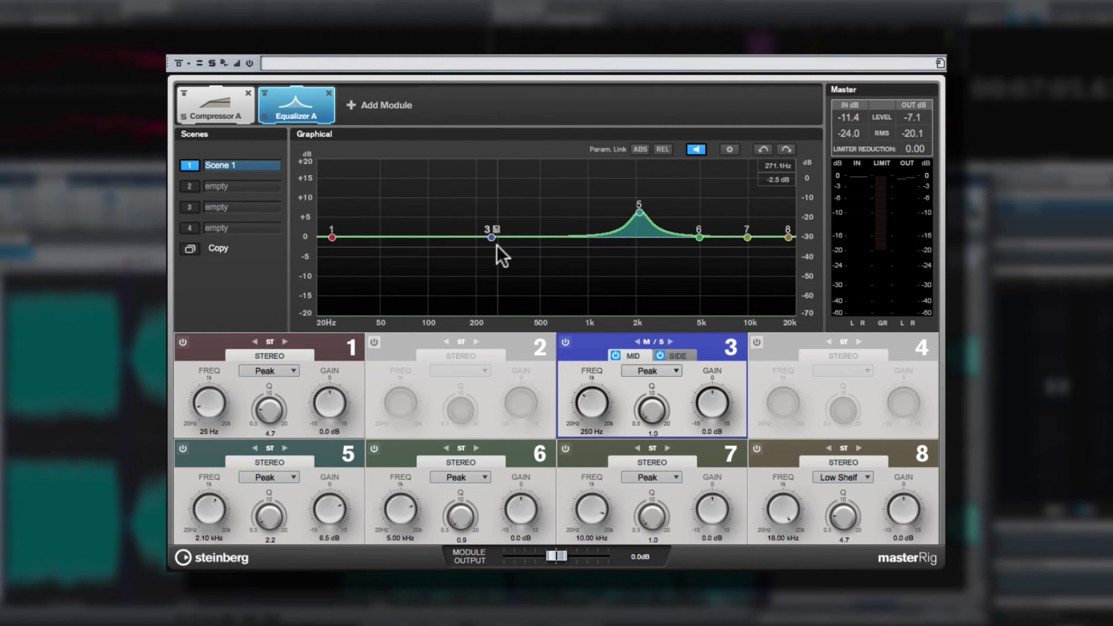
drag(496, 245, 418, 198)
drag(485, 234, 496, 253)
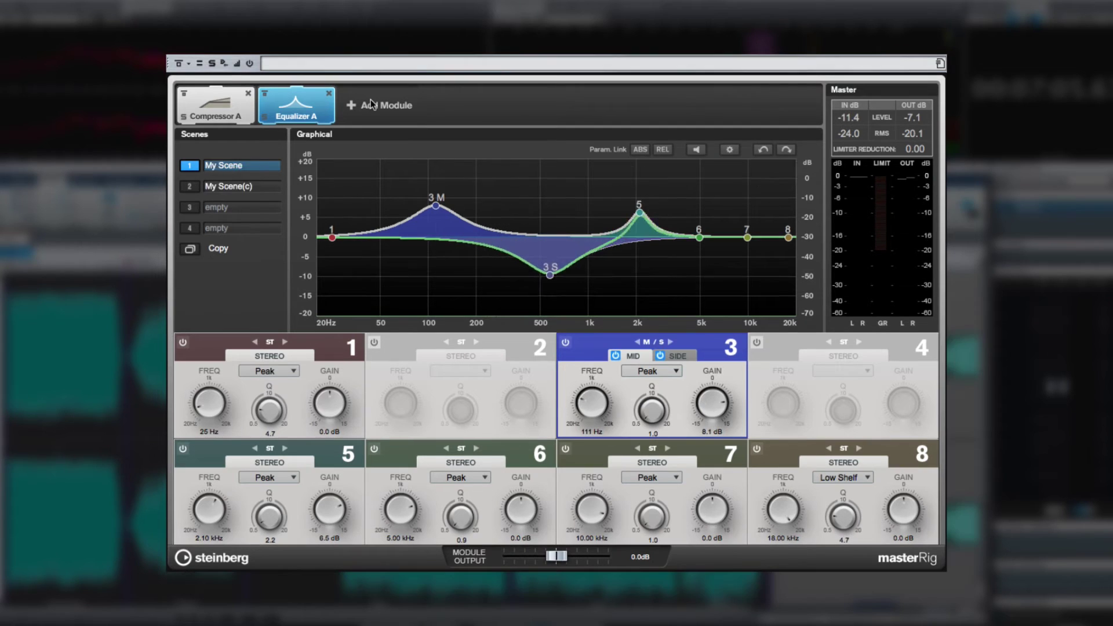
- Add Dyn. EQ A with a 62 Hz band 1 cut and a 443 Hz band 2 boost, threshold -18.3 dB
click(370, 104)
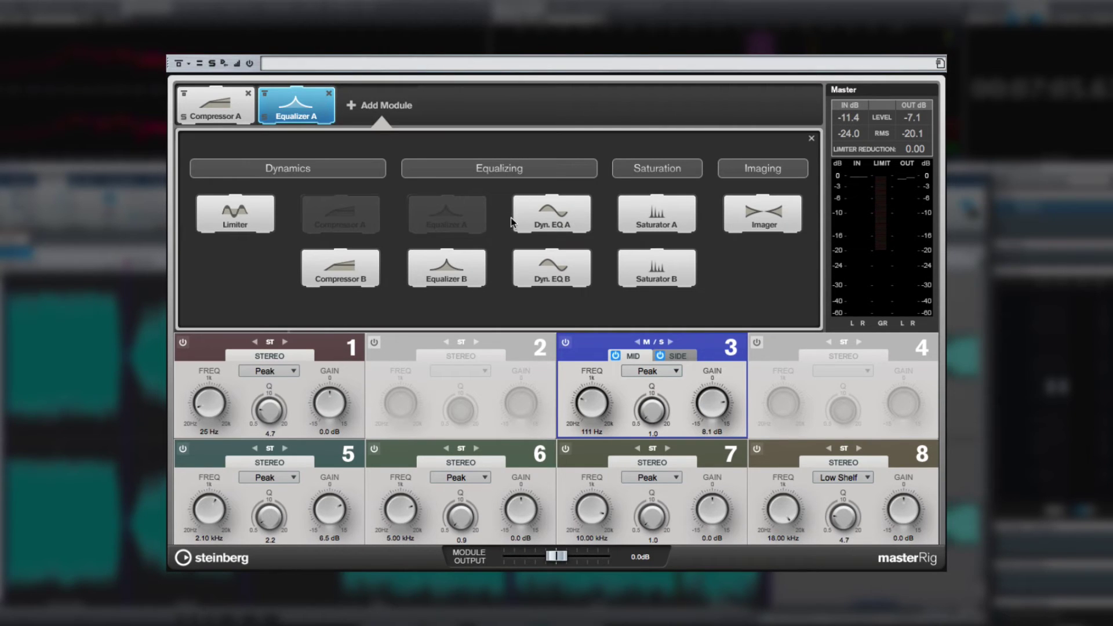
click(551, 222)
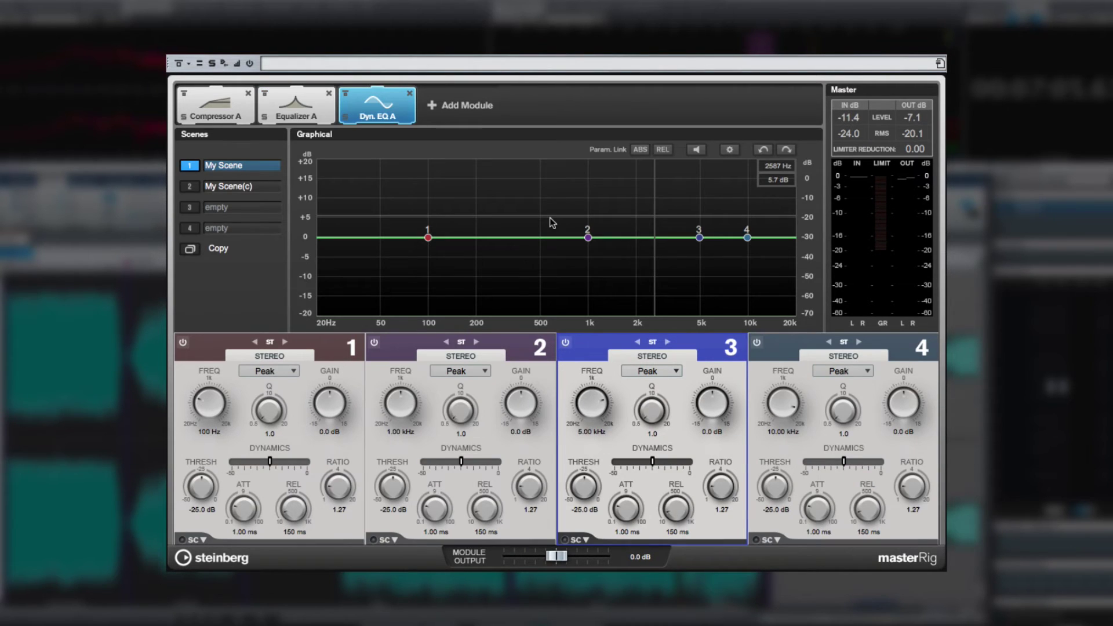
drag(588, 237, 531, 217)
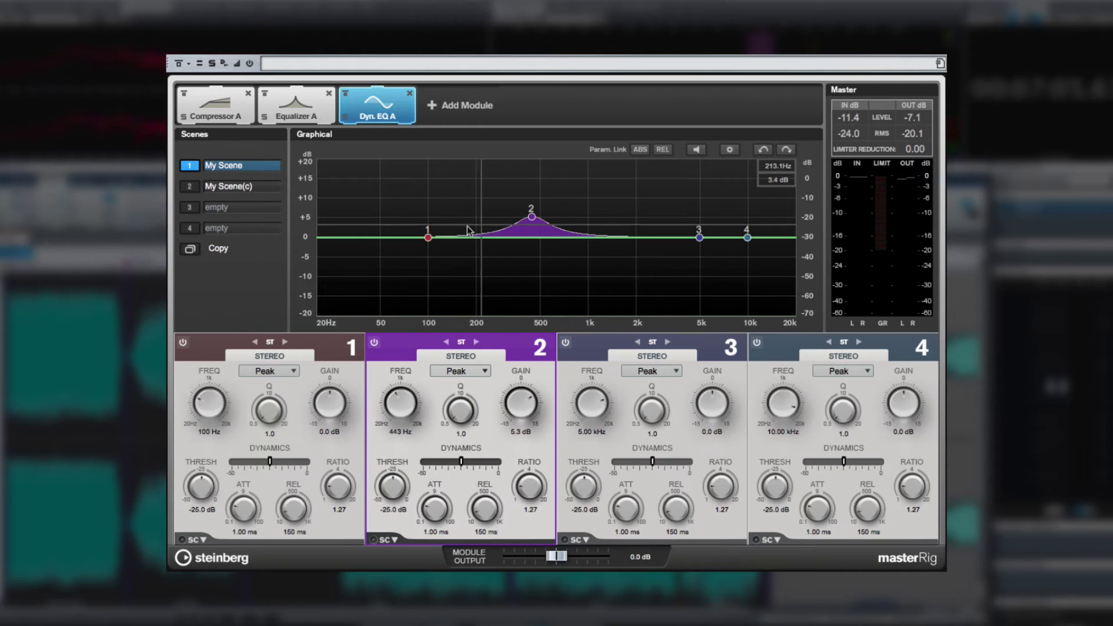
drag(427, 237, 394, 258)
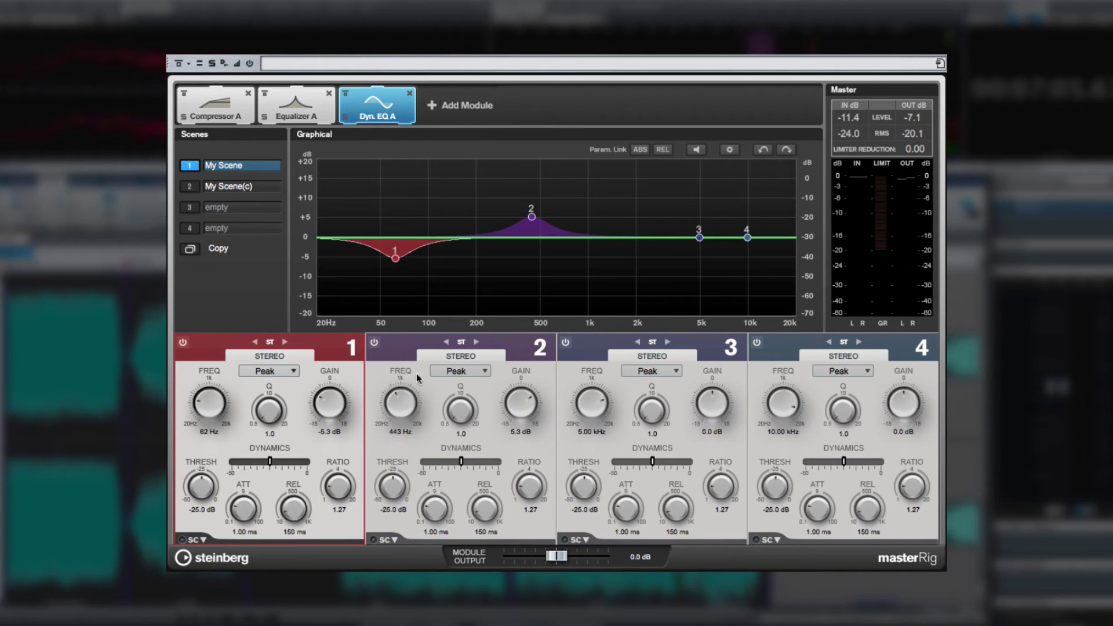
drag(378, 499, 386, 465)
- Shape band 3 near 2 kHz with a slight boost, higher threshold and more ratio
drag(591, 407, 591, 426)
drag(707, 409, 660, 412)
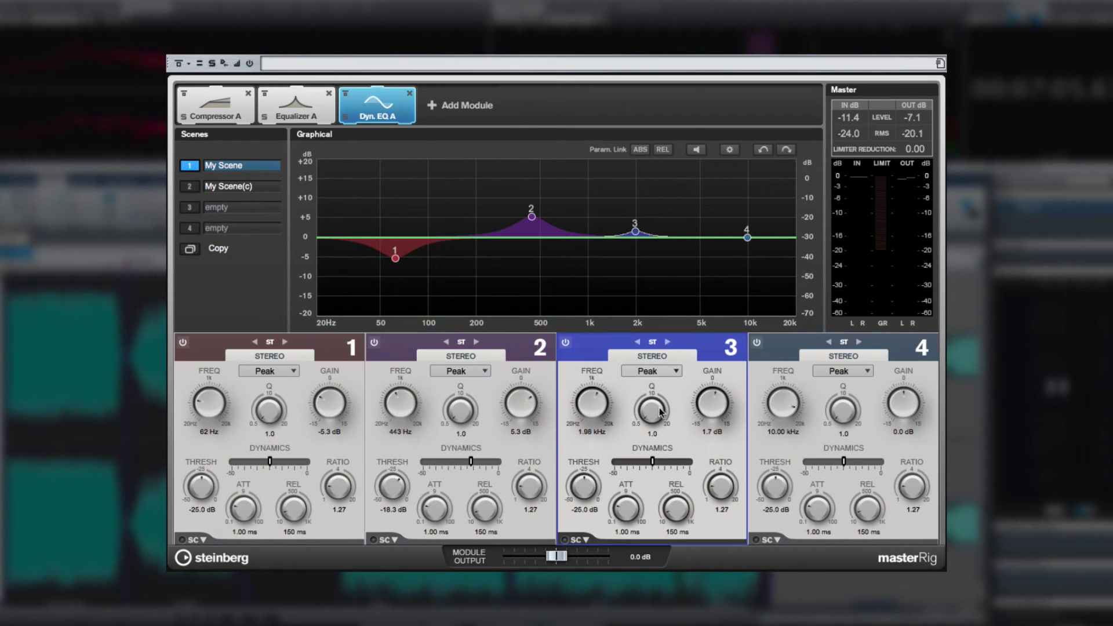
drag(593, 486, 594, 476)
drag(712, 488, 631, 495)
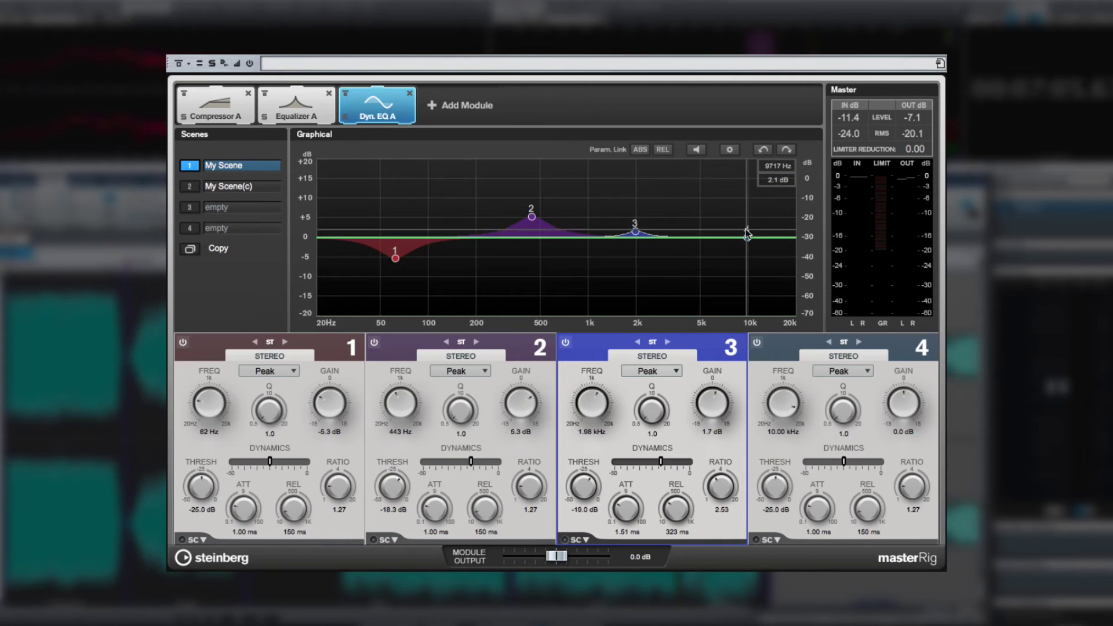
- Make band 4 a 5.27 kHz dip and tune band 3 to 6.0 dB at 1.61 kHz, ratio 1.98
drag(747, 237, 702, 251)
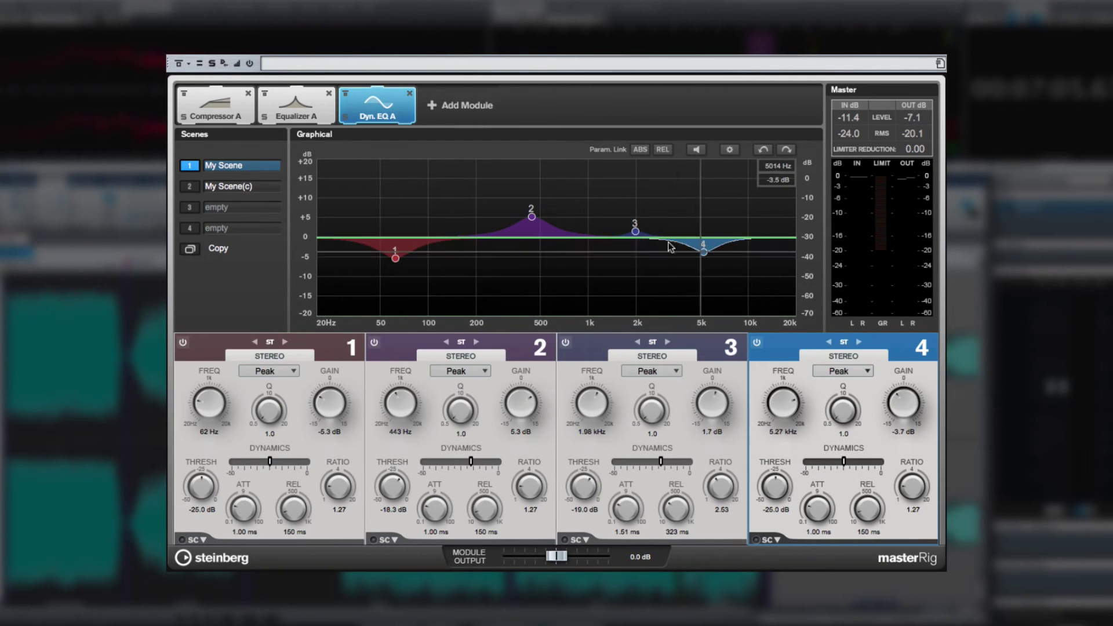
drag(636, 232, 621, 214)
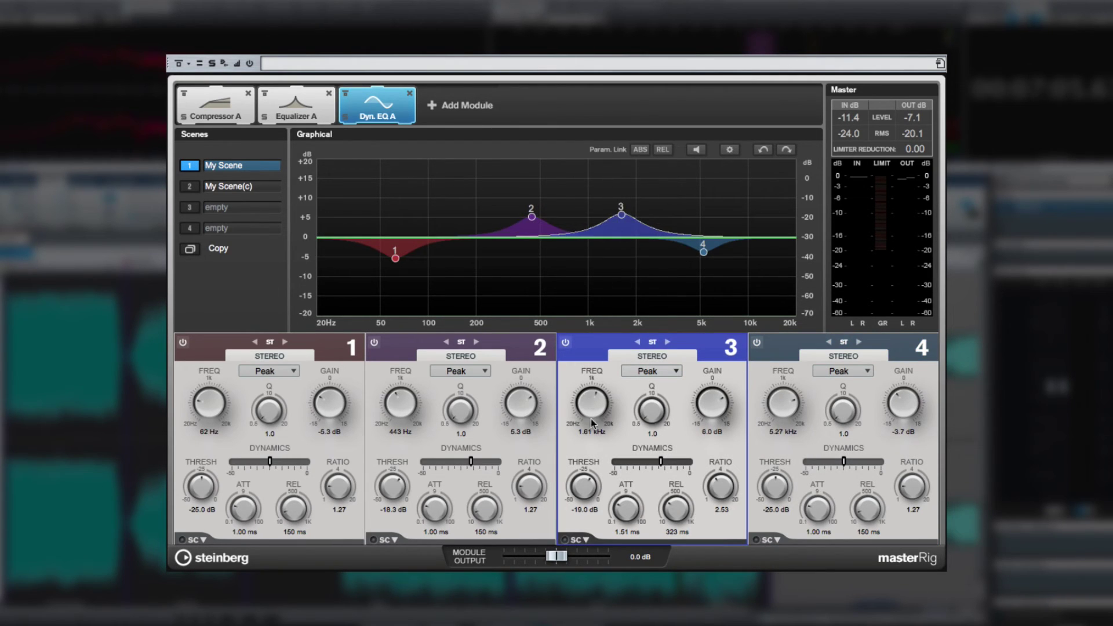
mouse_move(584, 477)
mouse_down()
mouse_move(574, 518)
mouse_move(580, 484)
mouse_up()
mouse_move(719, 482)
mouse_down()
mouse_move(729, 450)
mouse_move(711, 482)
mouse_up()
click(485, 370)
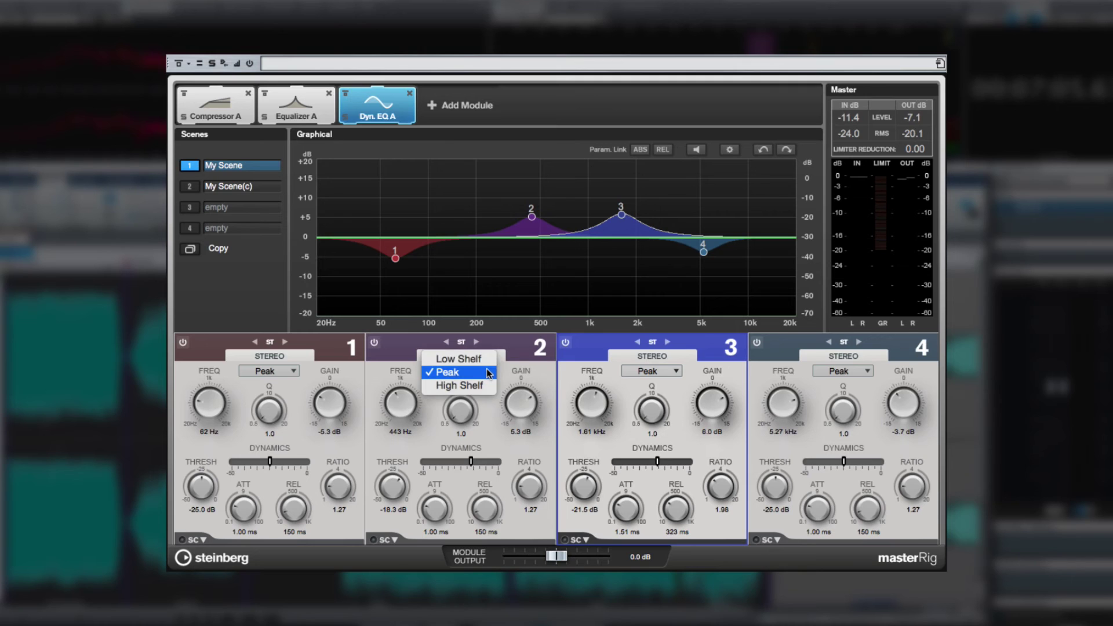
- Try a low shelf on Dyn. EQ band 2, then return it to a peak filter
click(485, 359)
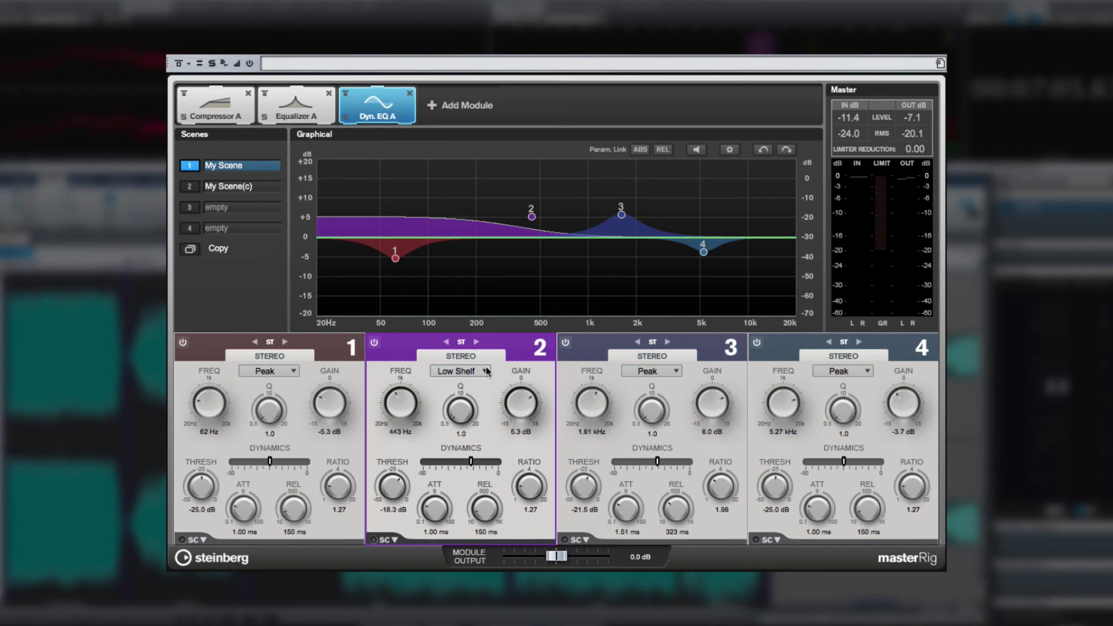
click(485, 370)
click(474, 380)
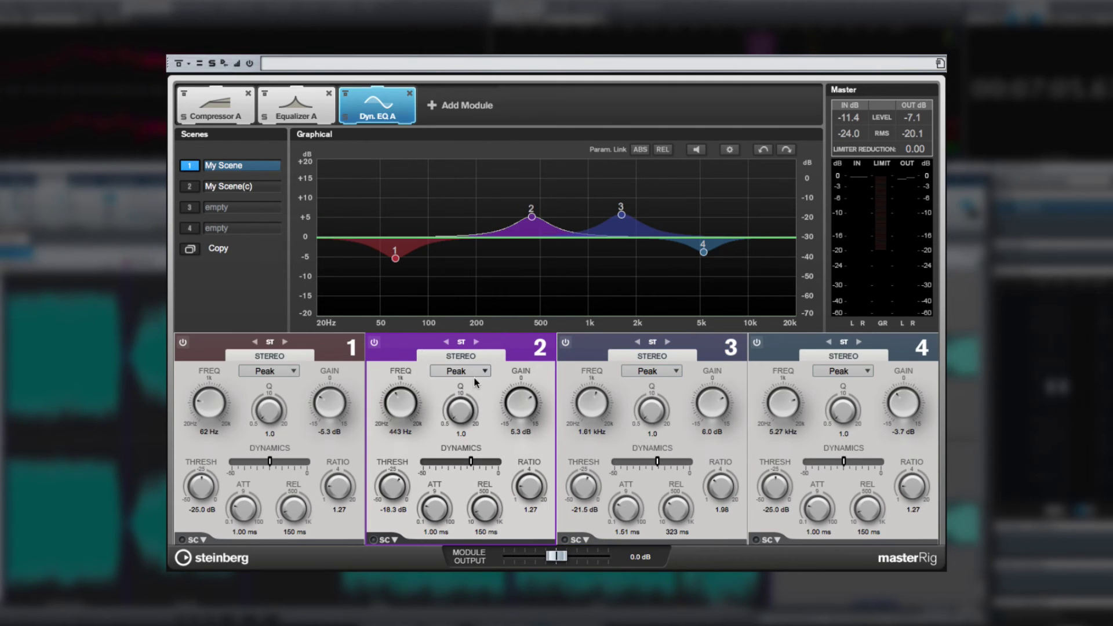
- Set Dyn. EQ band 2 to left/right and band 3 to mid/side processing
click(477, 342)
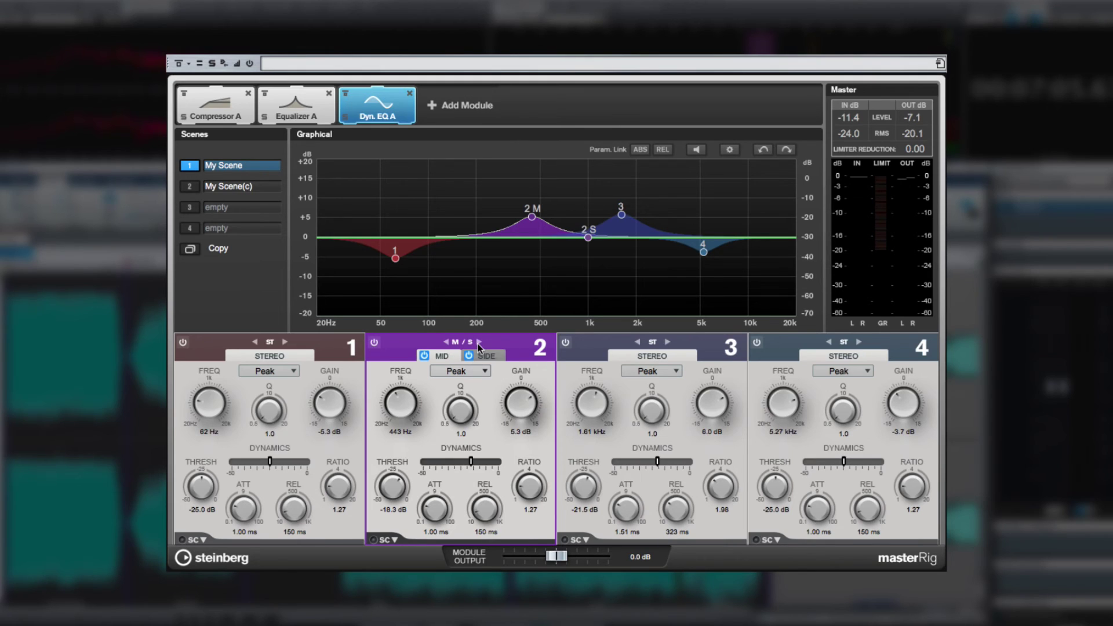
click(446, 342)
click(446, 342)
click(667, 342)
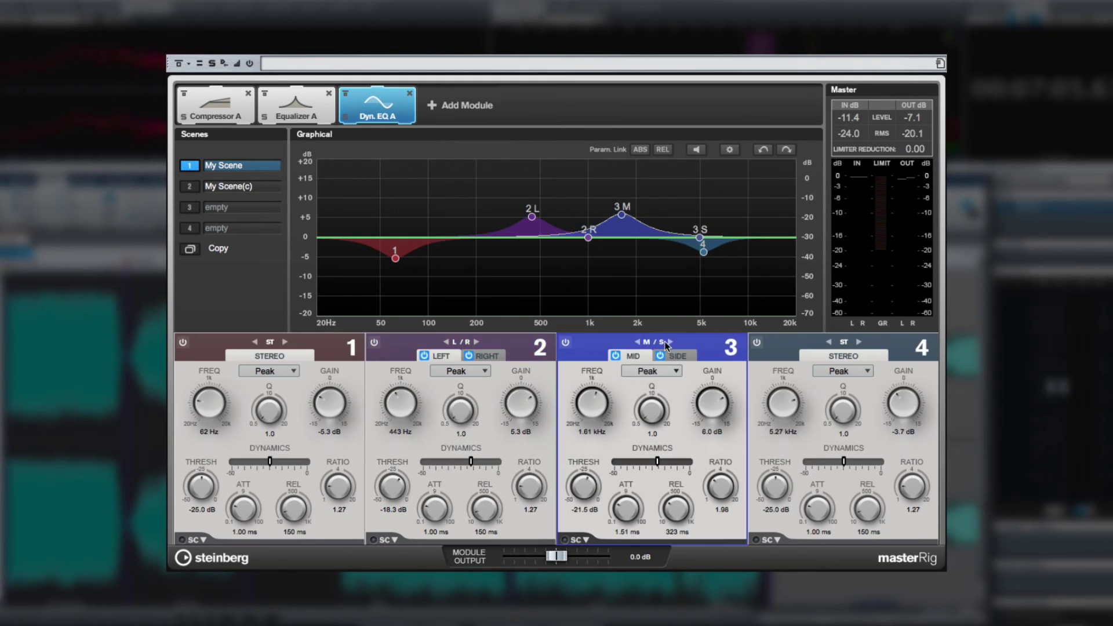
click(436, 111)
- Add Saturator A, raise band 2 to +7.5 dB, move crossovers to 978 Hz and ~4 kHz, band 3 -0.5 dB
click(678, 209)
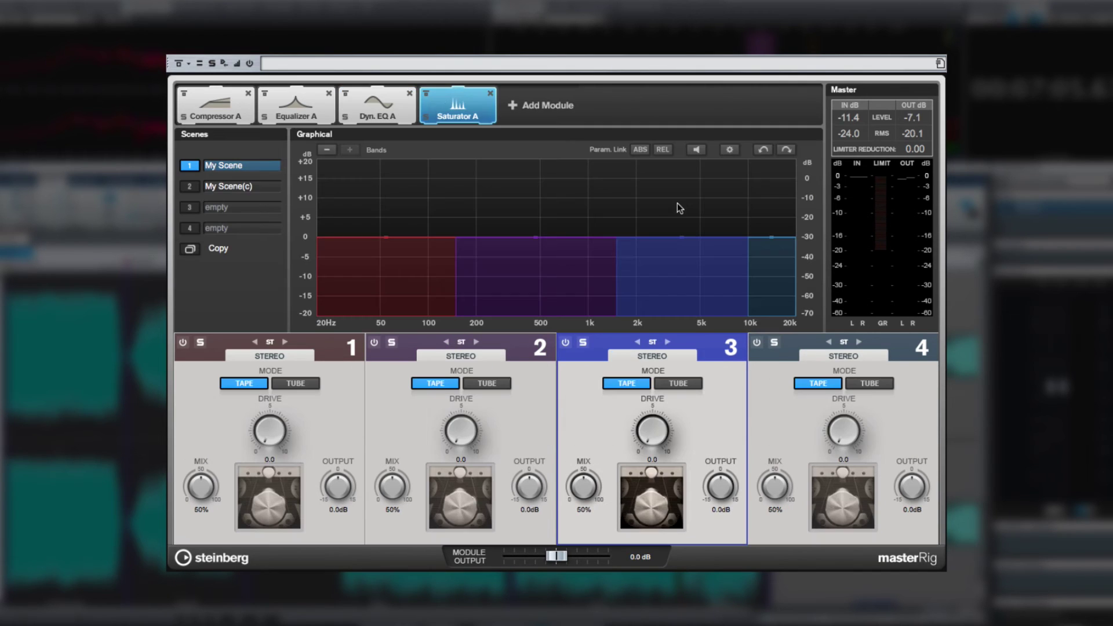
drag(528, 241, 541, 210)
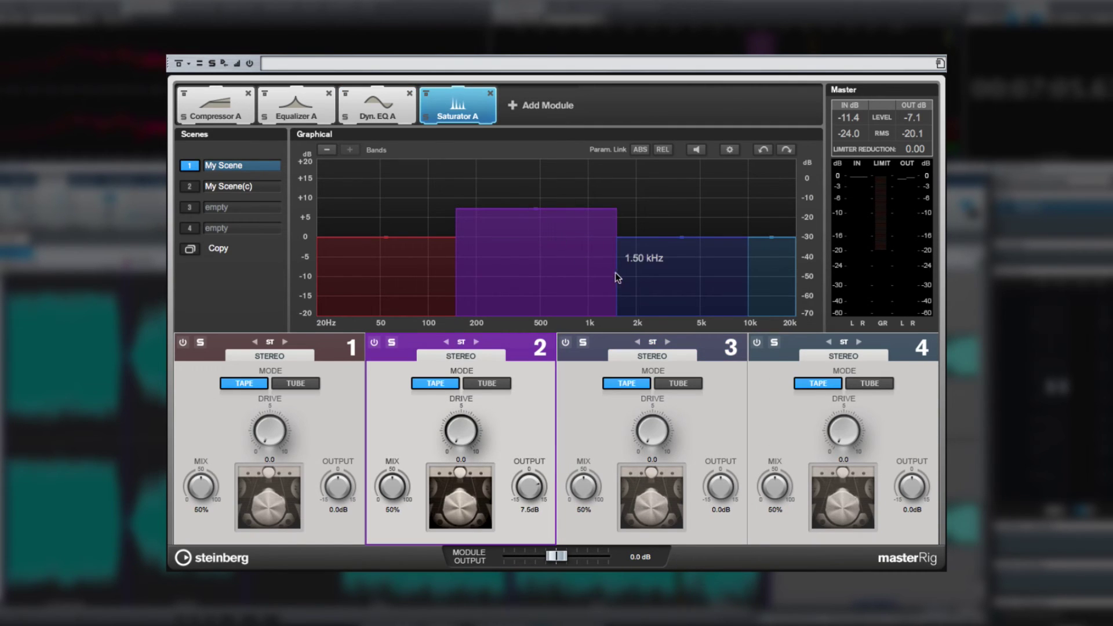
drag(616, 278, 633, 277)
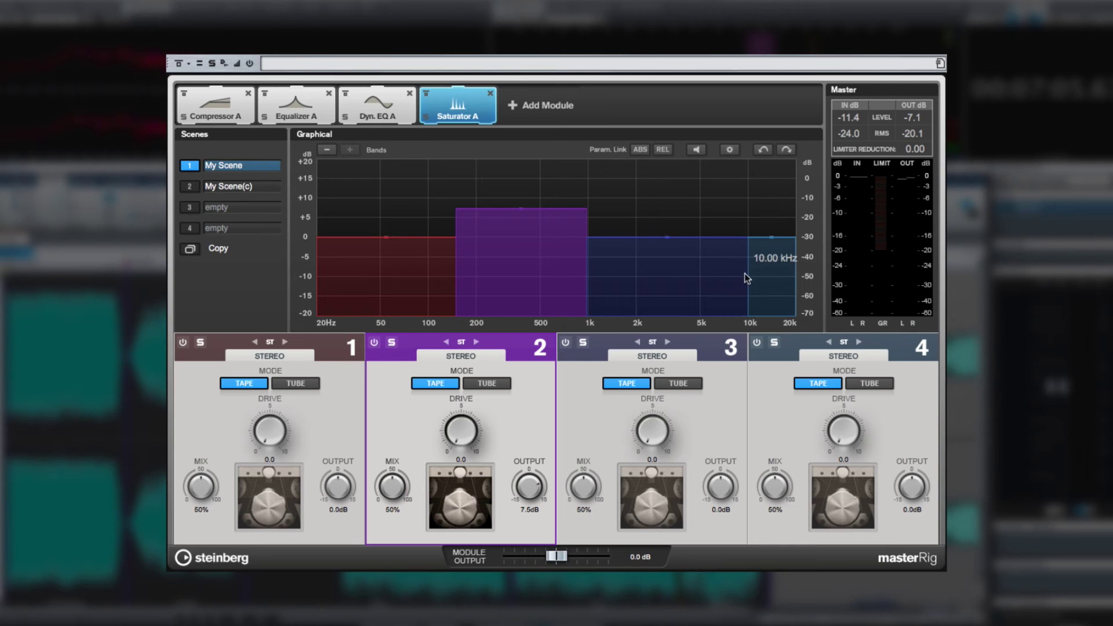
drag(747, 278, 675, 267)
mouse_move(626, 241)
mouse_down()
mouse_move(631, 214)
mouse_move(631, 243)
mouse_up()
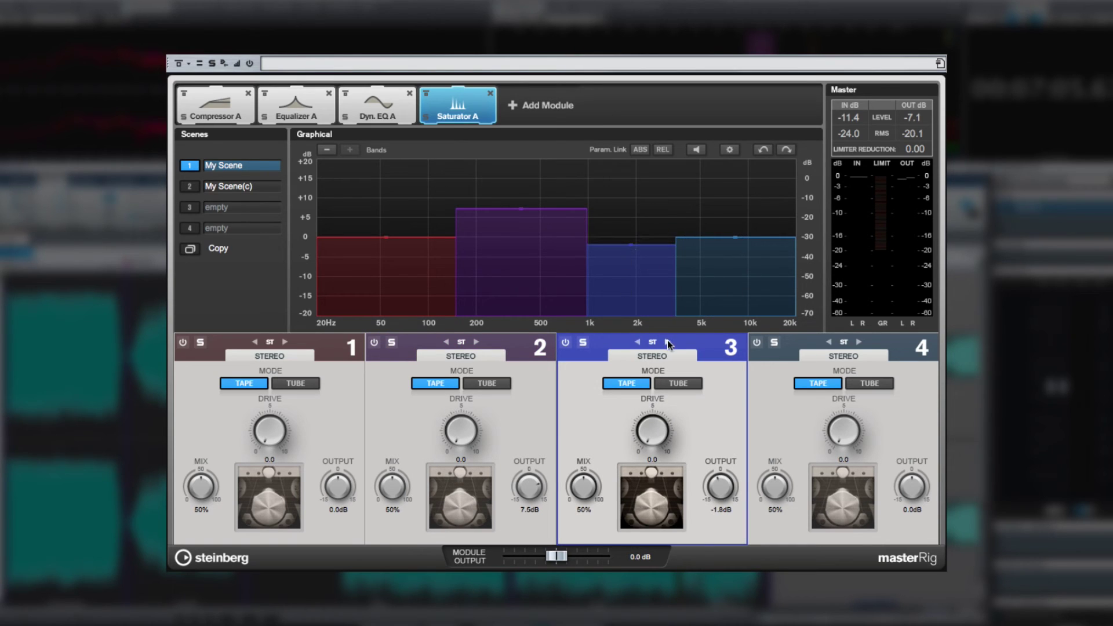
- Make band 3 mid/side with 5.9 dB side, switch bands 1–2 to Tube, lower band 4 to -5.3 dB
click(668, 340)
drag(630, 235, 632, 213)
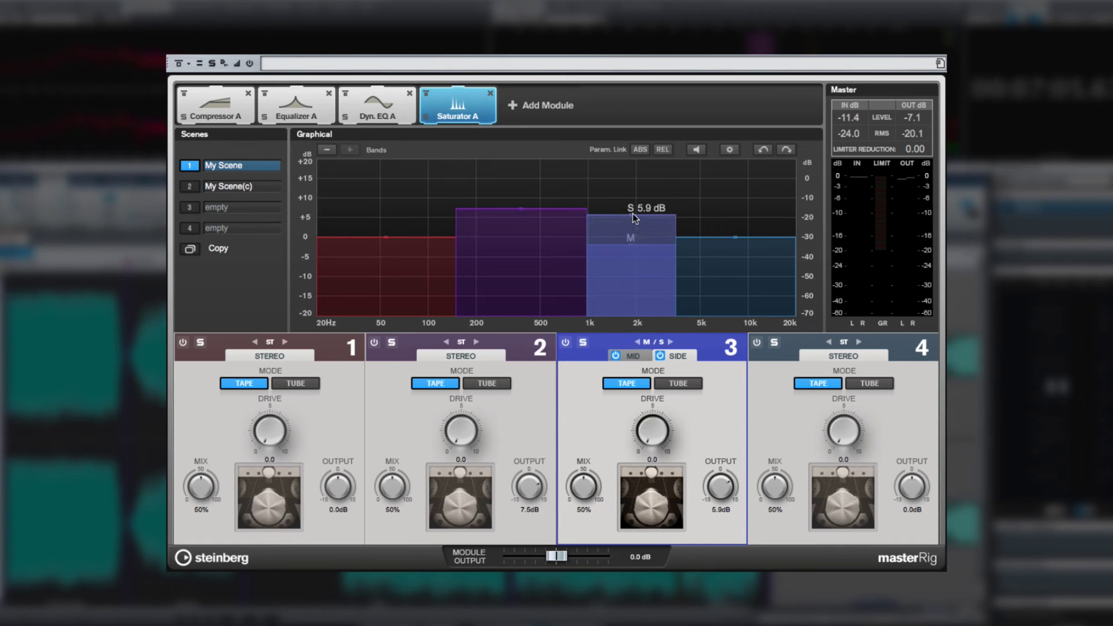
click(492, 384)
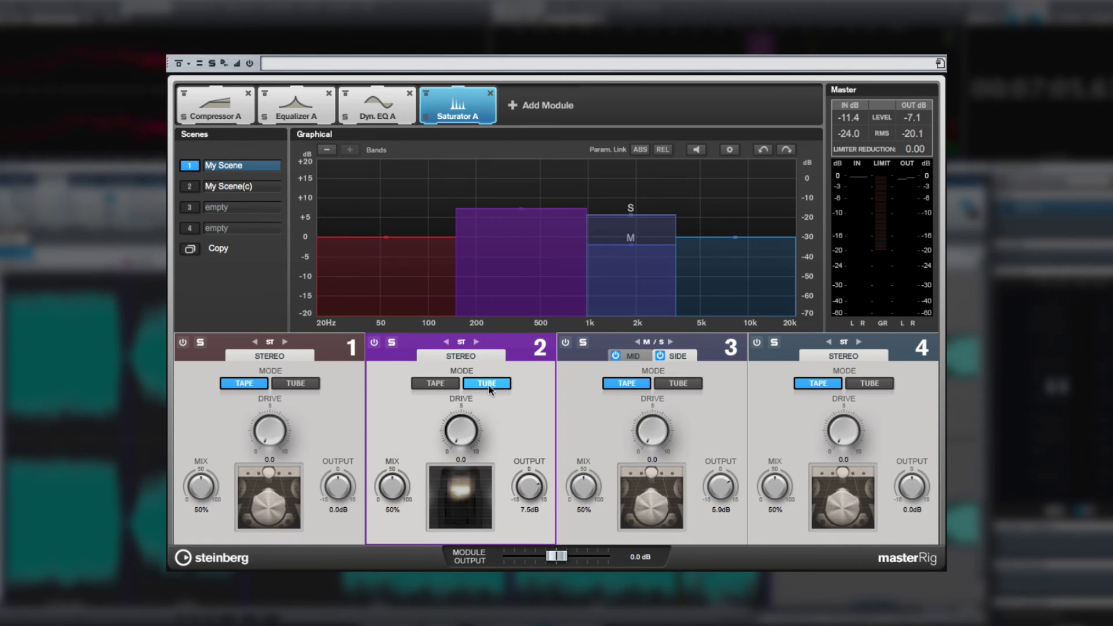
click(305, 384)
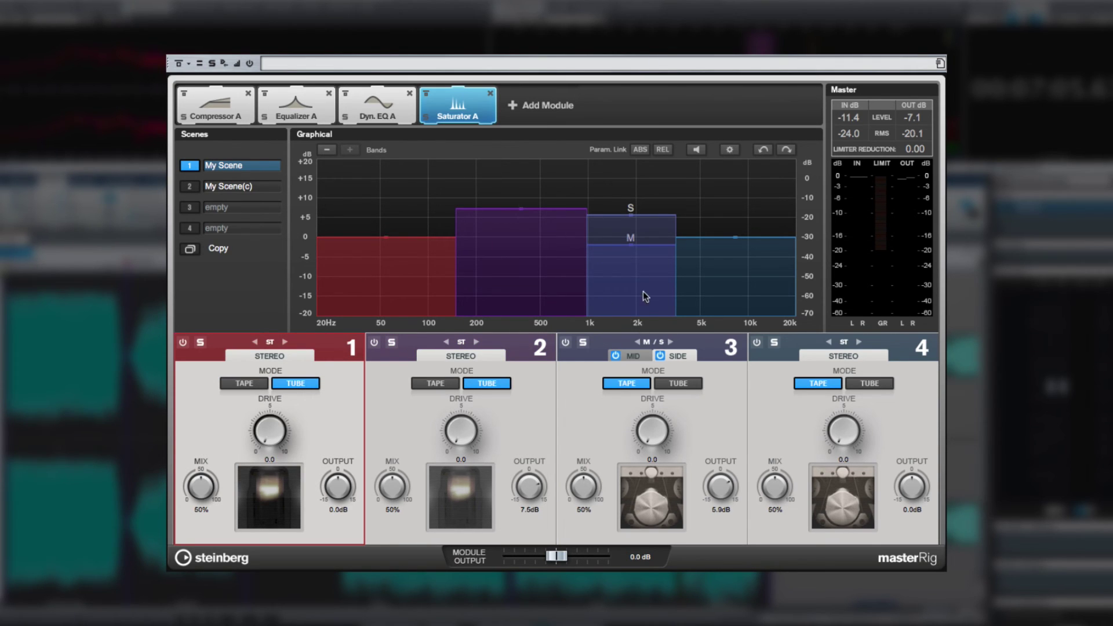
drag(733, 238, 702, 277)
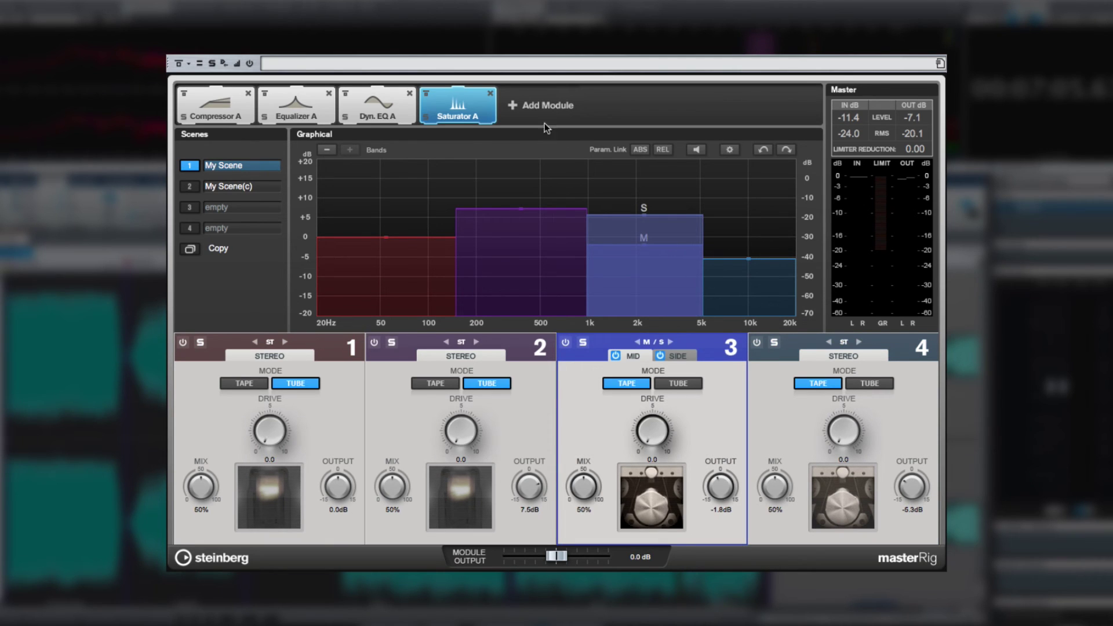
click(523, 105)
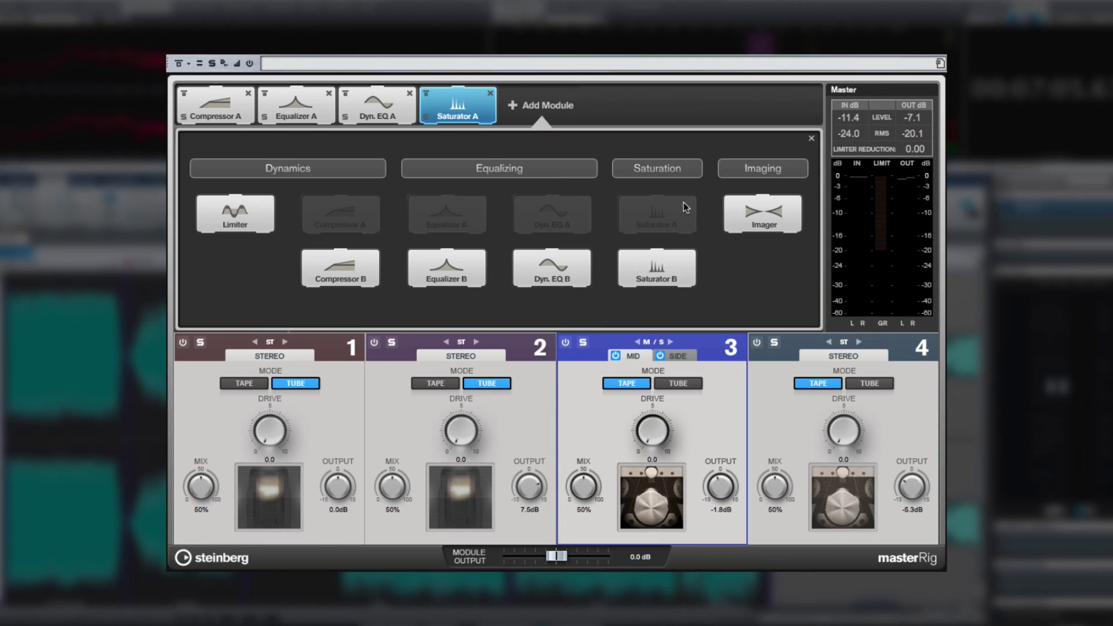
- Add the Imager: band 2 width 144%, pan 52, 5.3 dB; band 3 pan -41; band 4 bypassed
click(766, 217)
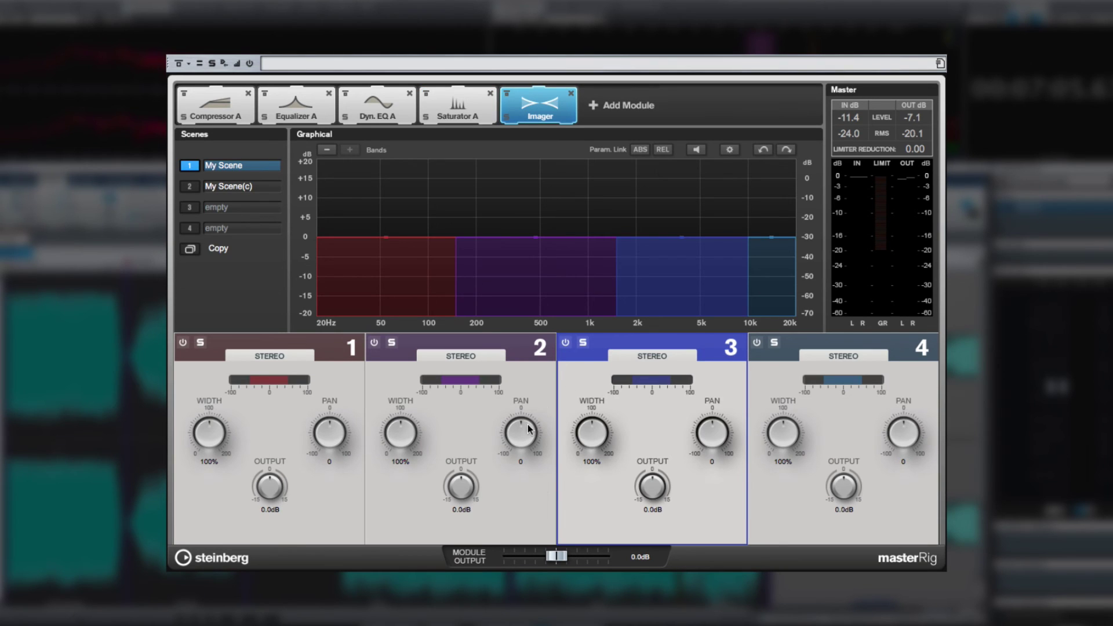
drag(528, 428, 518, 415)
drag(541, 251, 545, 217)
drag(402, 424, 405, 399)
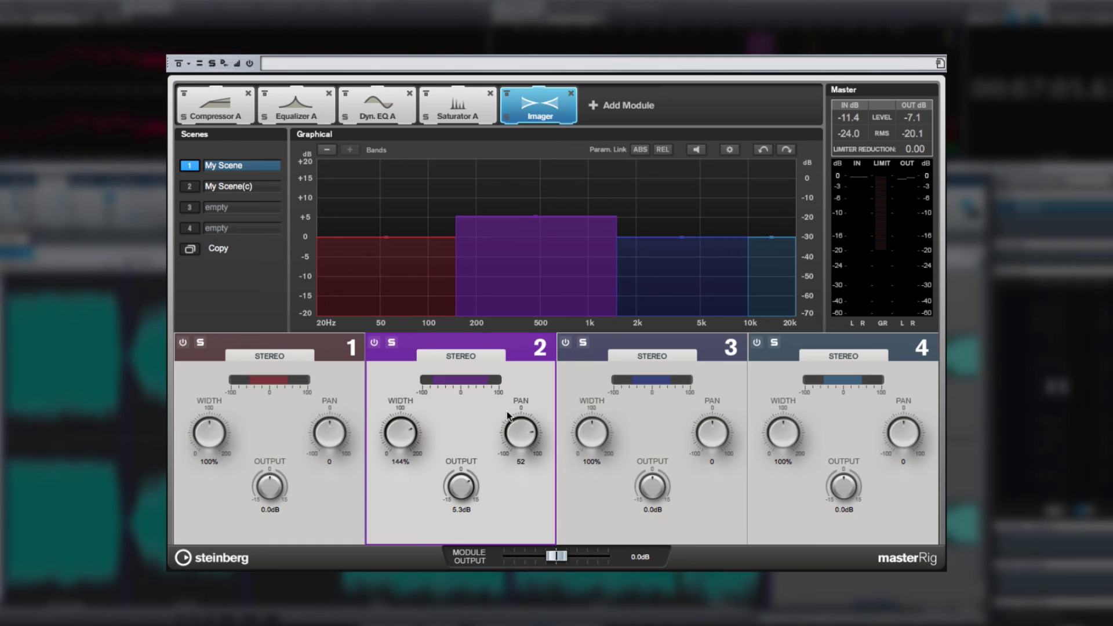
drag(705, 444, 706, 453)
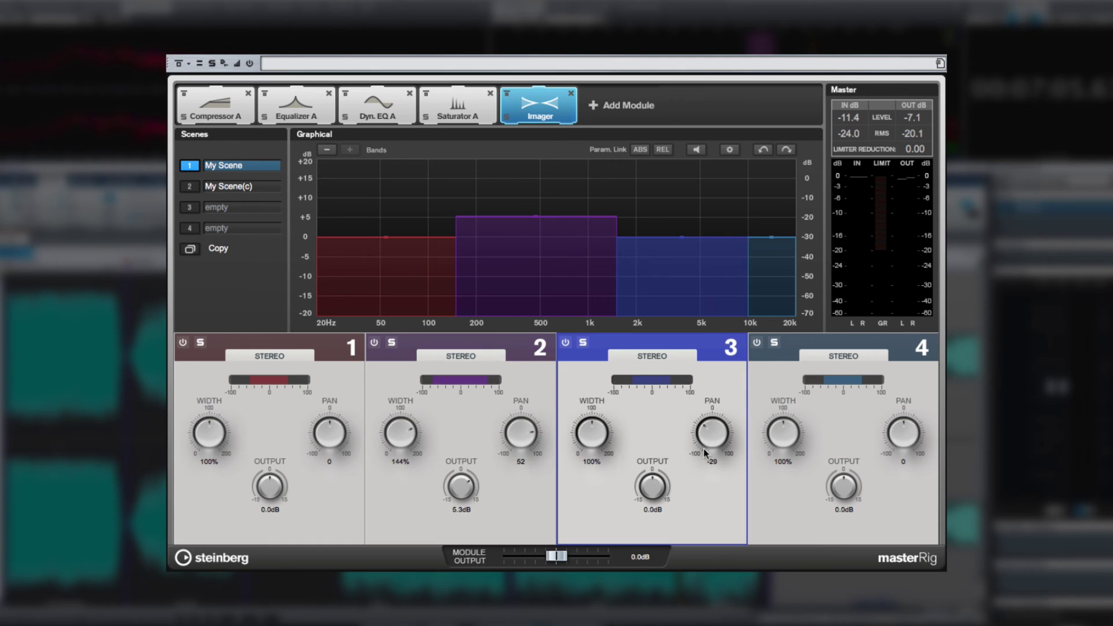
click(755, 341)
- Add a Limiter and enable Transients, increasing band 1's transient release
click(603, 107)
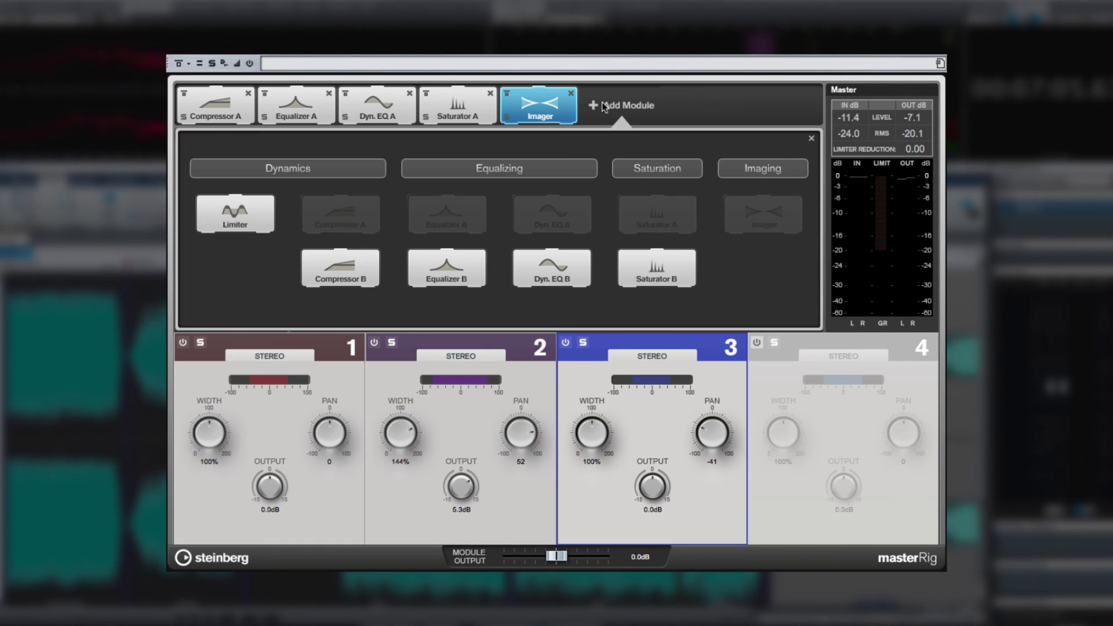
click(217, 227)
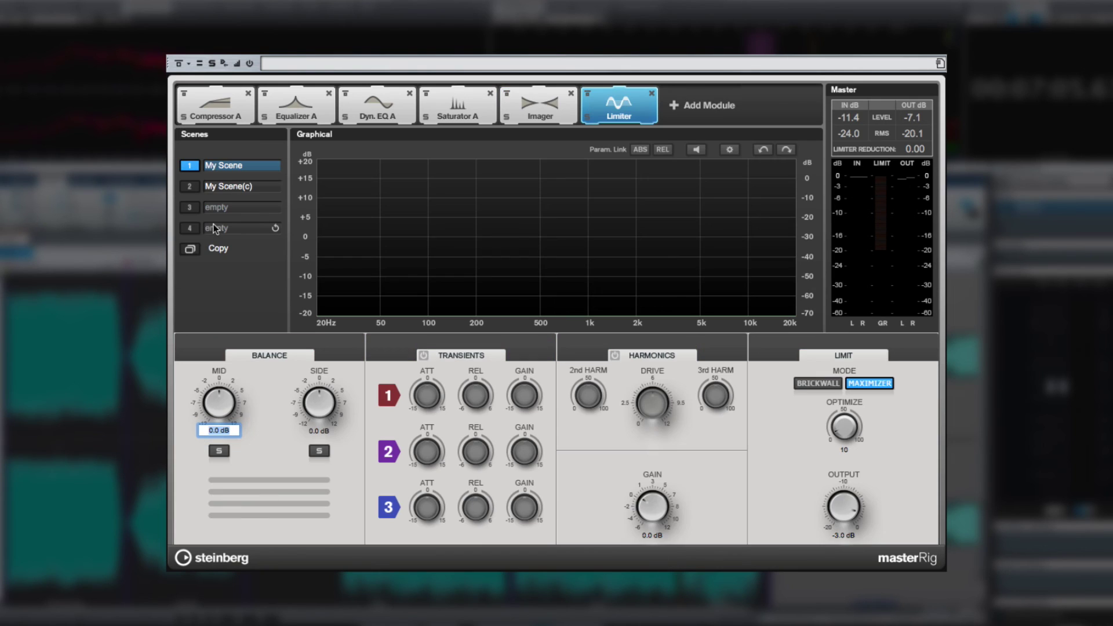
click(423, 404)
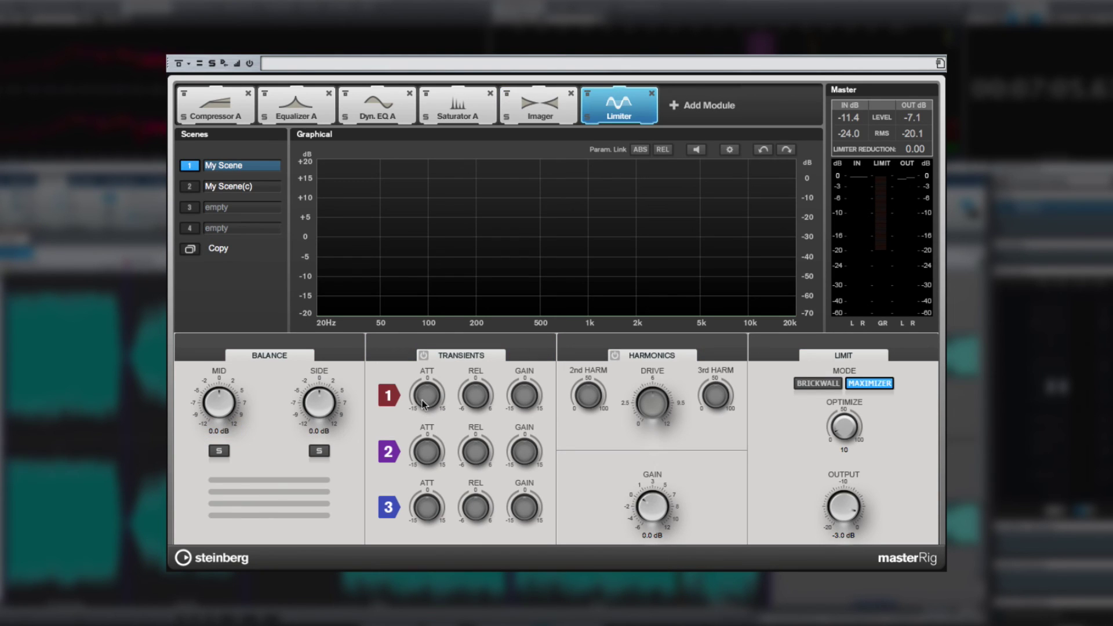
click(424, 356)
drag(473, 394, 481, 376)
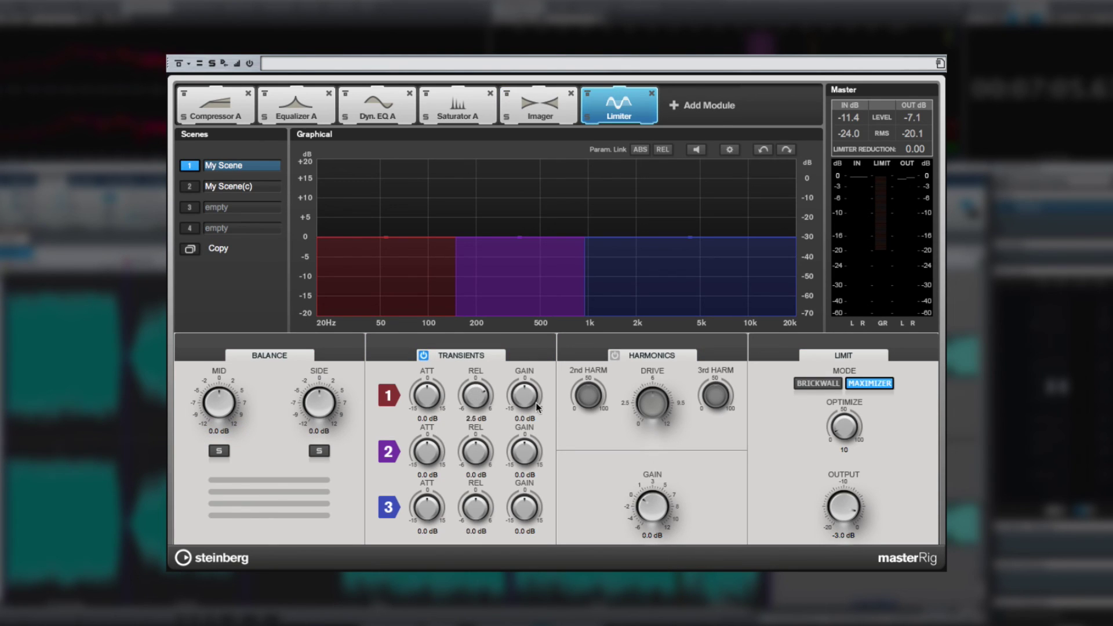
- Enable Harmonics with more 2nd harmonic and 3.6 dB drive, boost band 2 to 6 dB, keep Maximizer mode
click(615, 355)
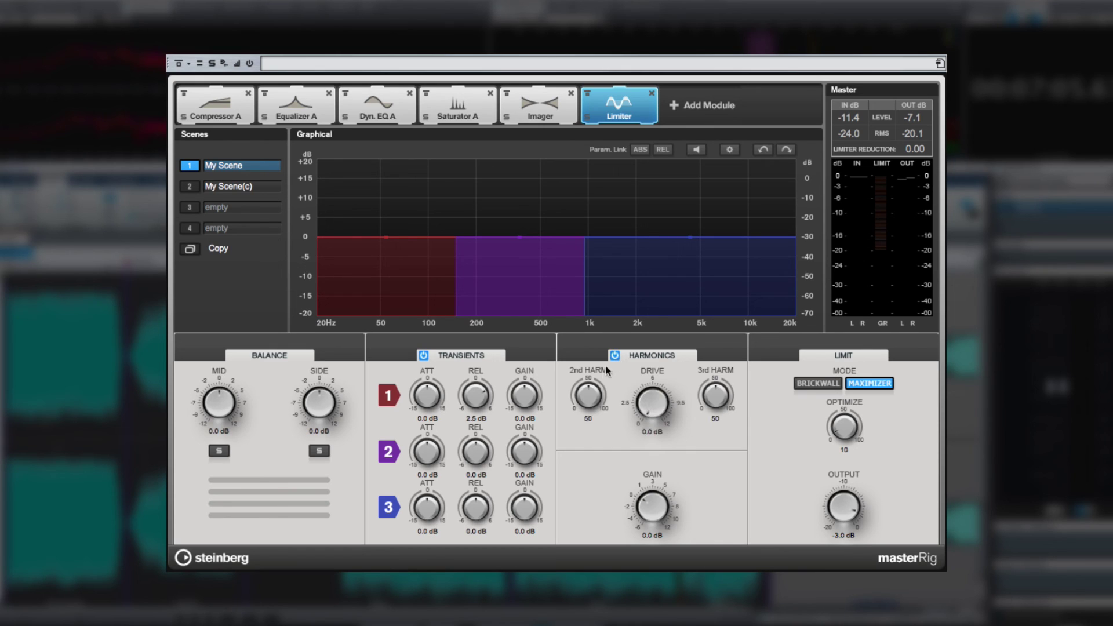
drag(591, 396, 643, 377)
drag(538, 234, 539, 216)
click(818, 383)
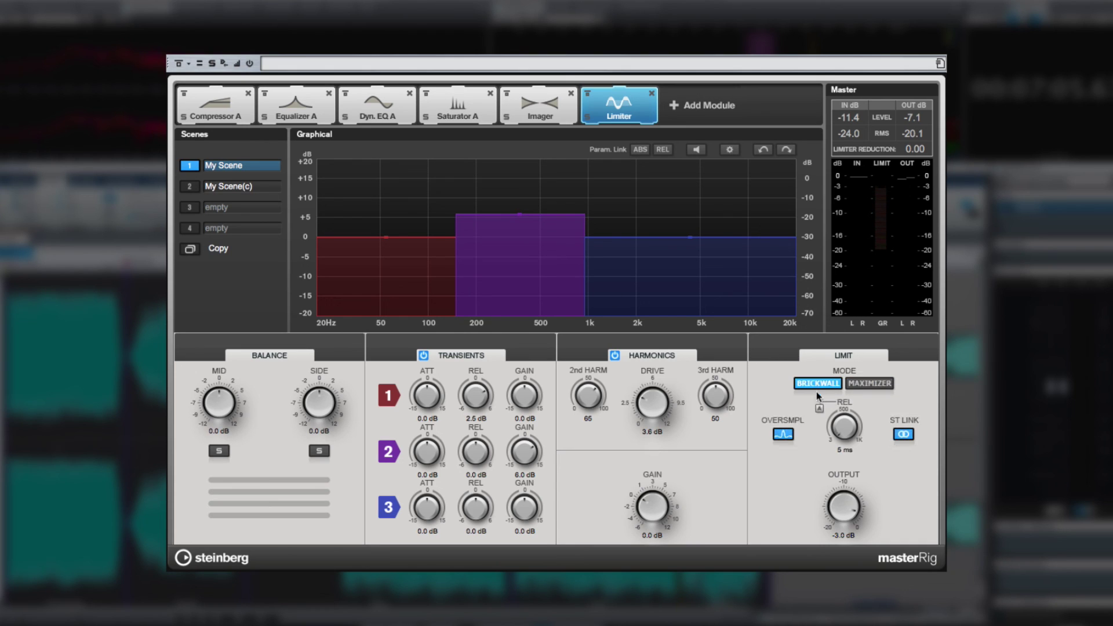
click(865, 384)
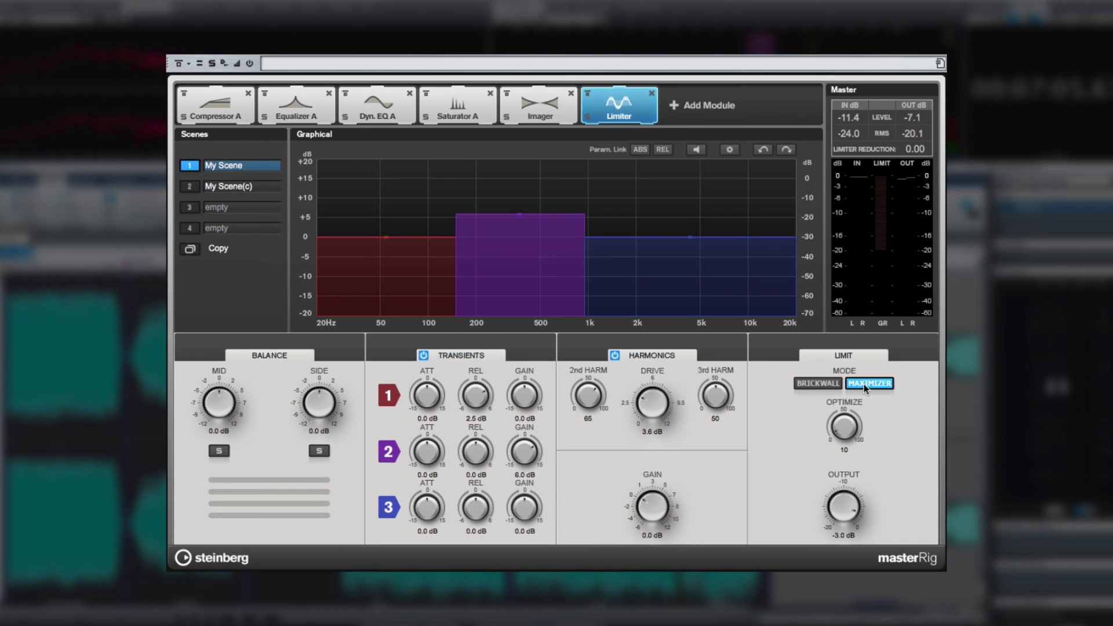
double_click(230, 166)
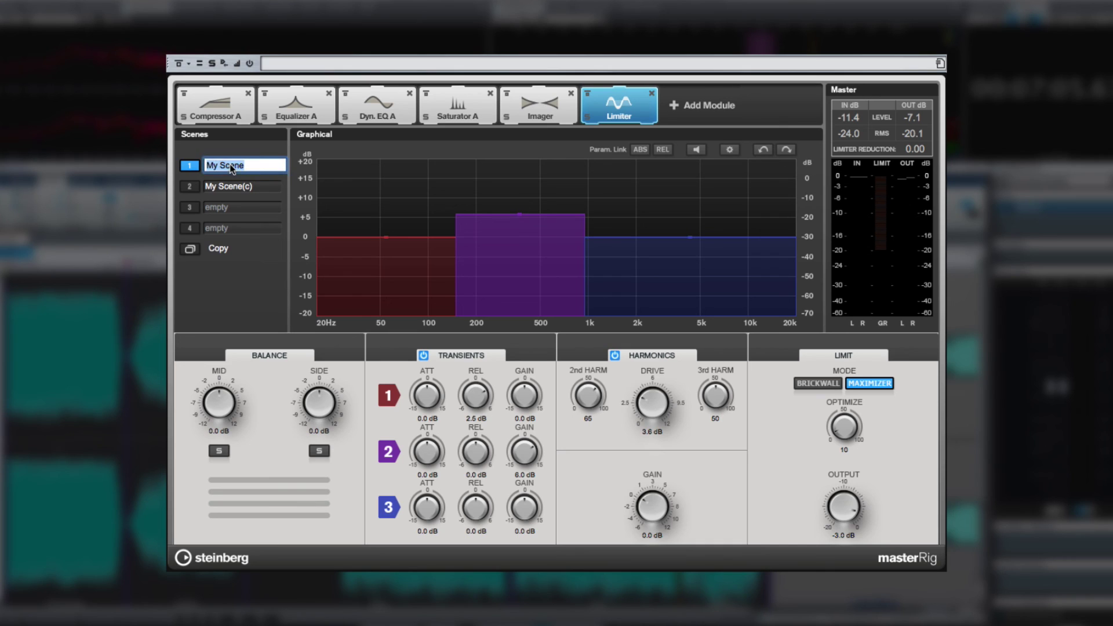
- Rename scene 1 to 'Fav 1' and select scene 2
text(Fav 1)
key(Return)
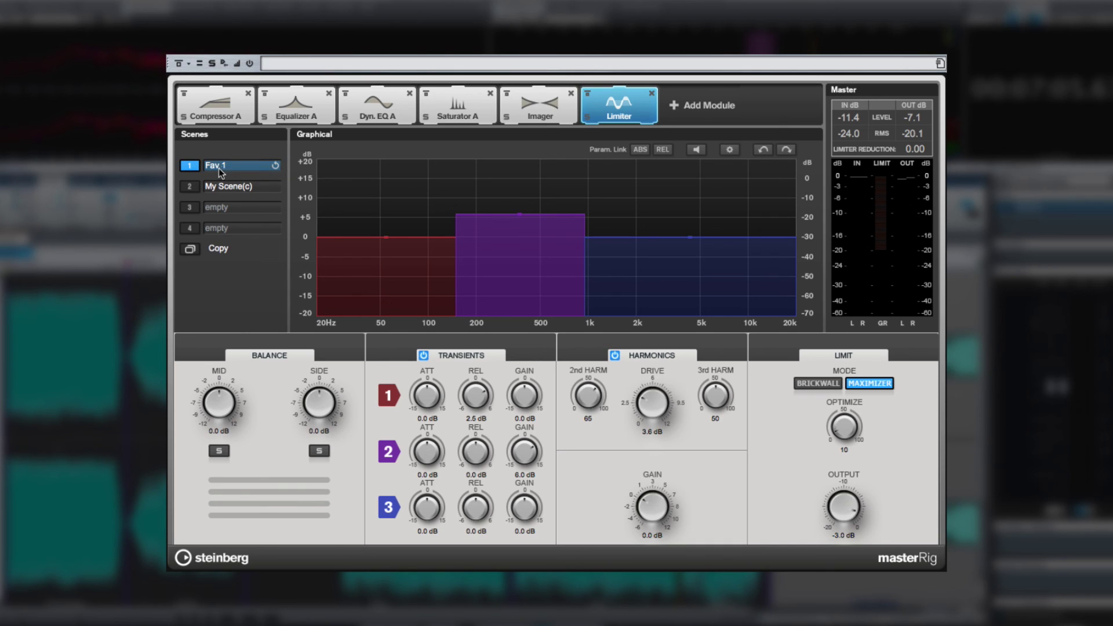
click(235, 186)
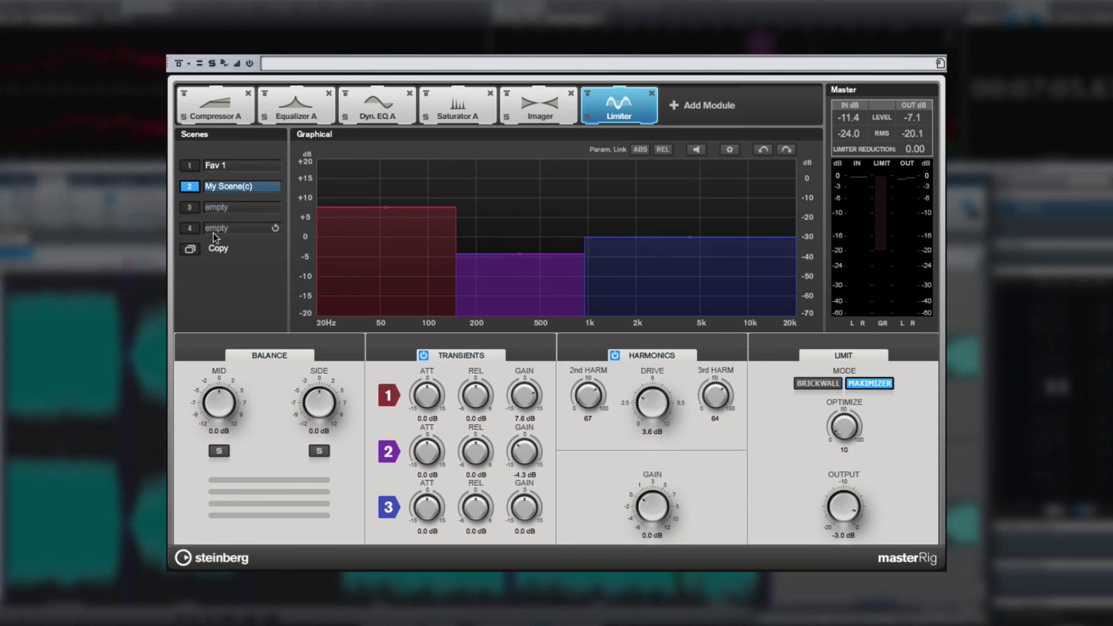
- Copy scene 2 into slot 3, raise band 2 and cut band 1 there, then compare with scene 2
click(190, 249)
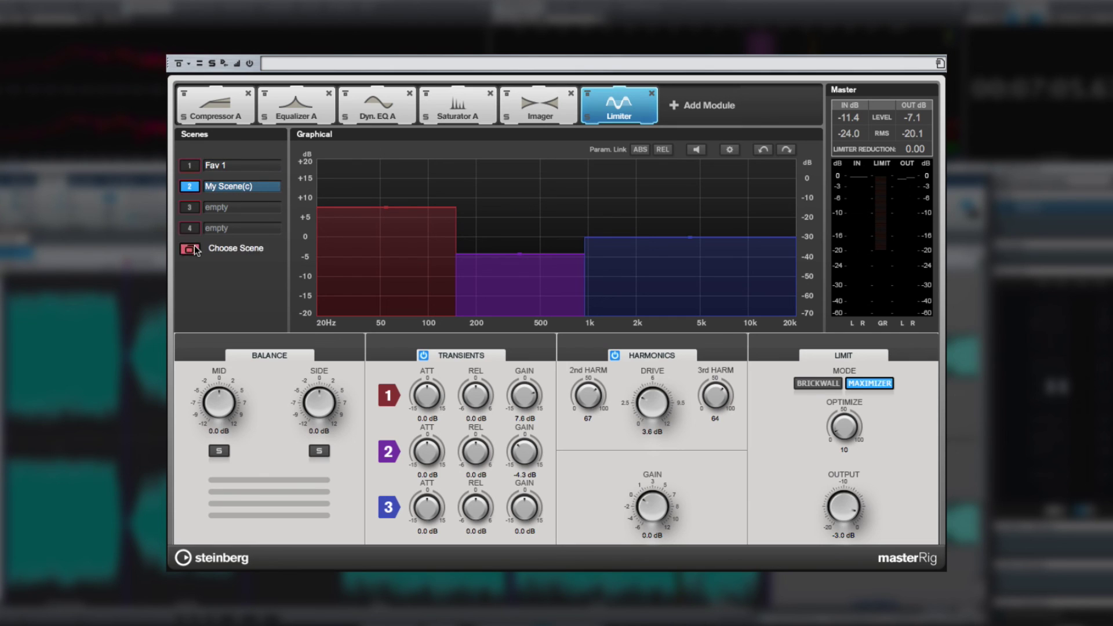
click(190, 207)
drag(518, 254, 521, 209)
drag(410, 211, 382, 245)
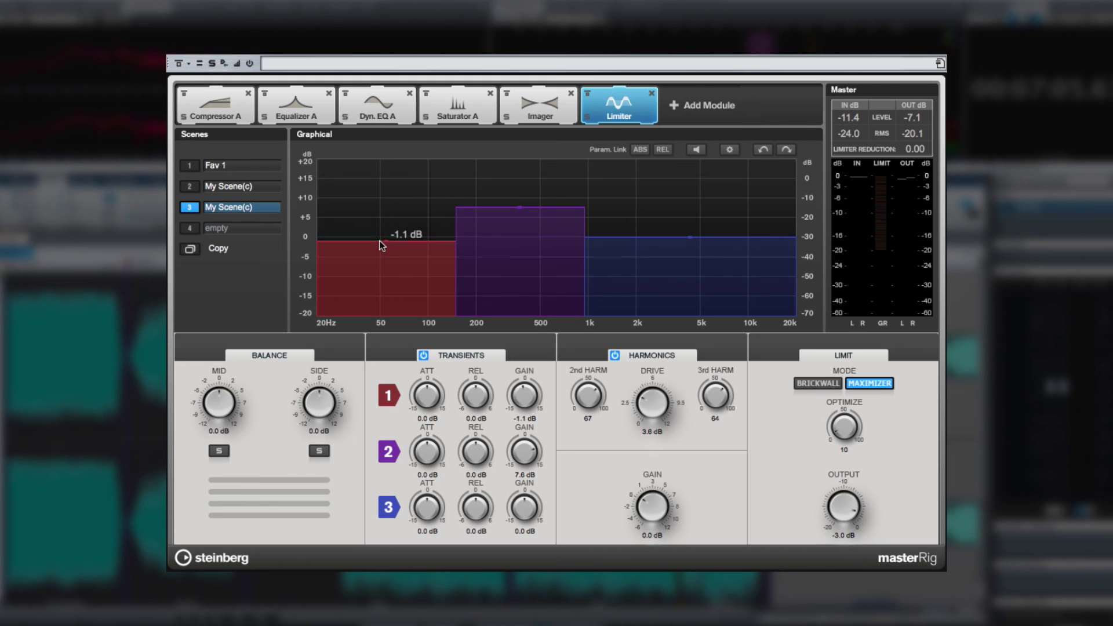
click(195, 187)
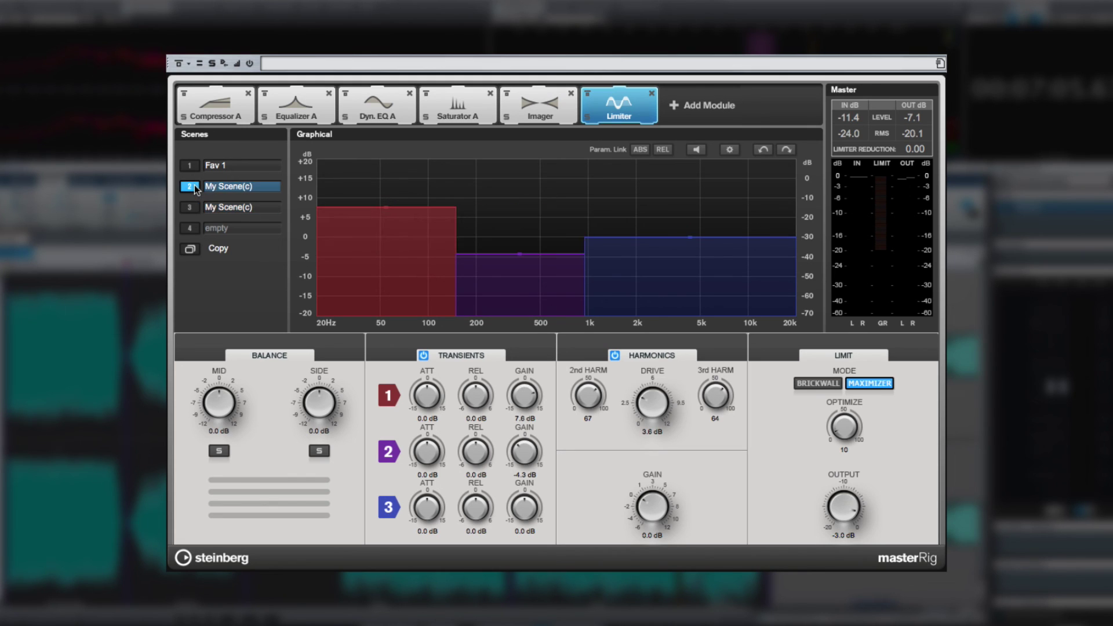